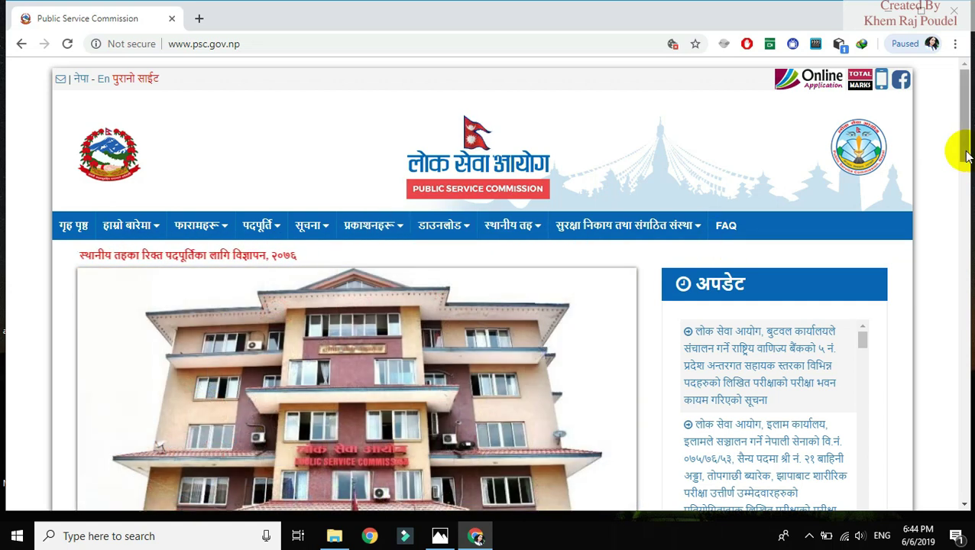
Scroll through the PSC homepage's updates and vacancy notices to reach the फारामहरू forms menu
{"action": "scroll", "coordinate": [967, 155], "scroll_direction": "down", "scroll_amount": 9}
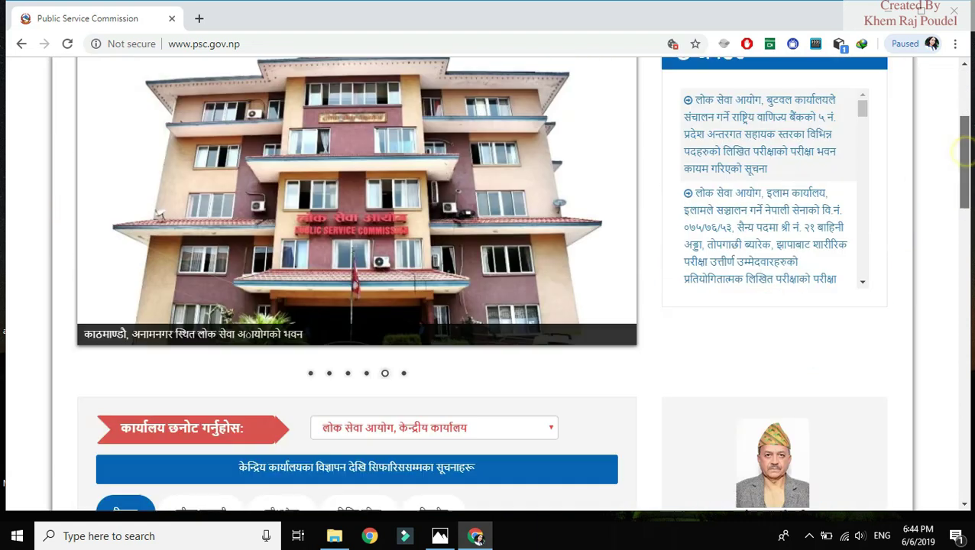
{"action": "scroll", "coordinate": [489, 283], "scroll_direction": "down", "scroll_amount": 1}
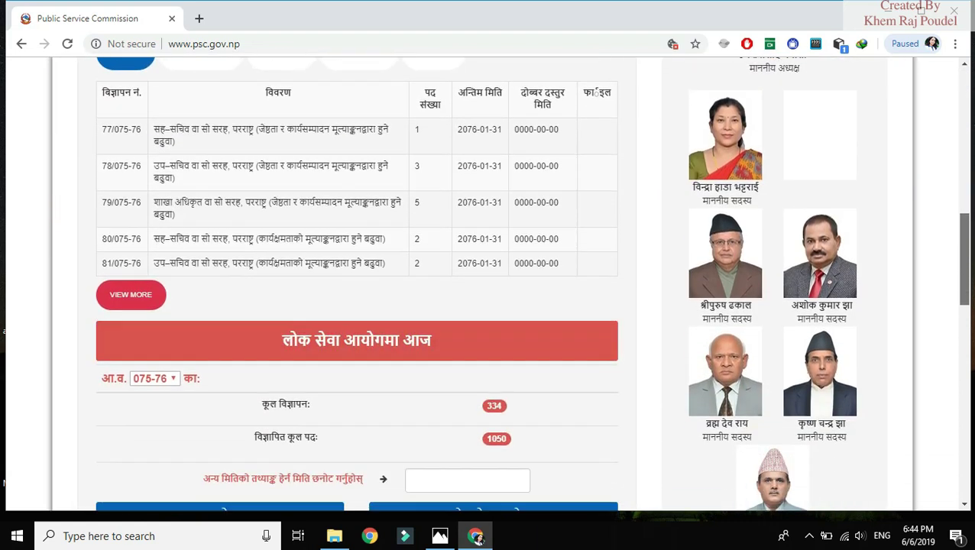
{"action": "scroll", "coordinate": [489, 283], "scroll_direction": "up", "scroll_amount": 3}
{"action": "scroll", "coordinate": [963, 191], "scroll_direction": "up", "scroll_amount": 8}
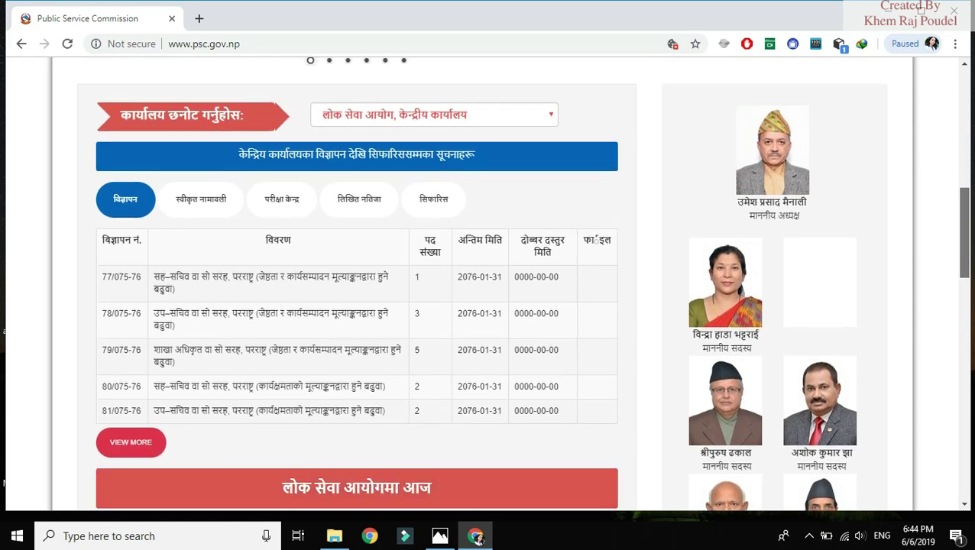
{"action": "scroll", "coordinate": [965, 142], "scroll_direction": "up", "scroll_amount": 1}
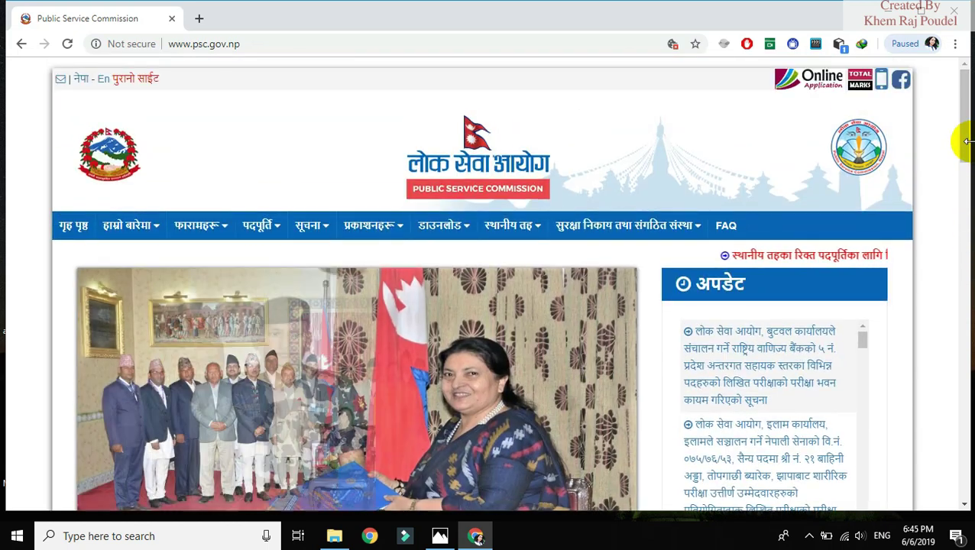
{"action": "mouse_move", "coordinate": [218, 229]}
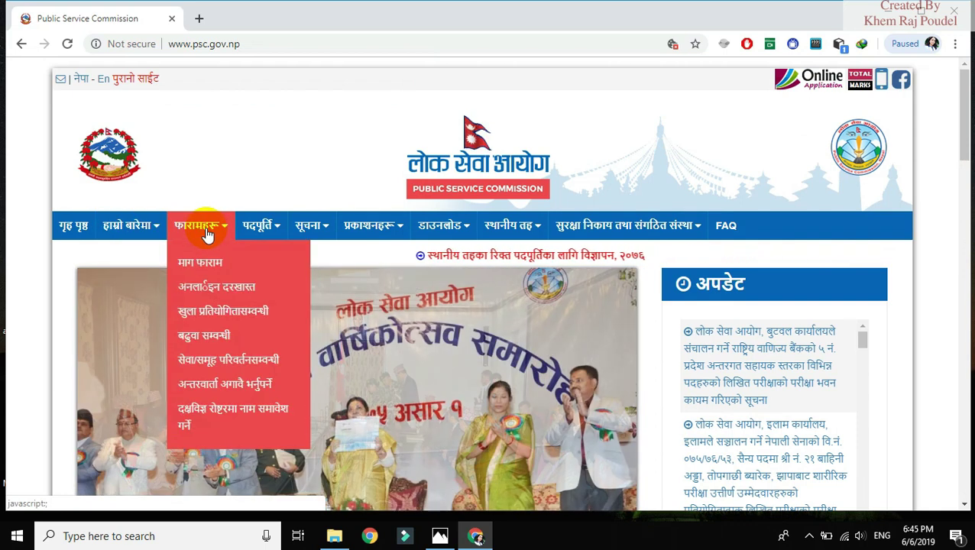
Open the अनलाइन दरखास्त site and its new-candidate Sign Up registration form
{"action": "left_click", "coordinate": [221, 289]}
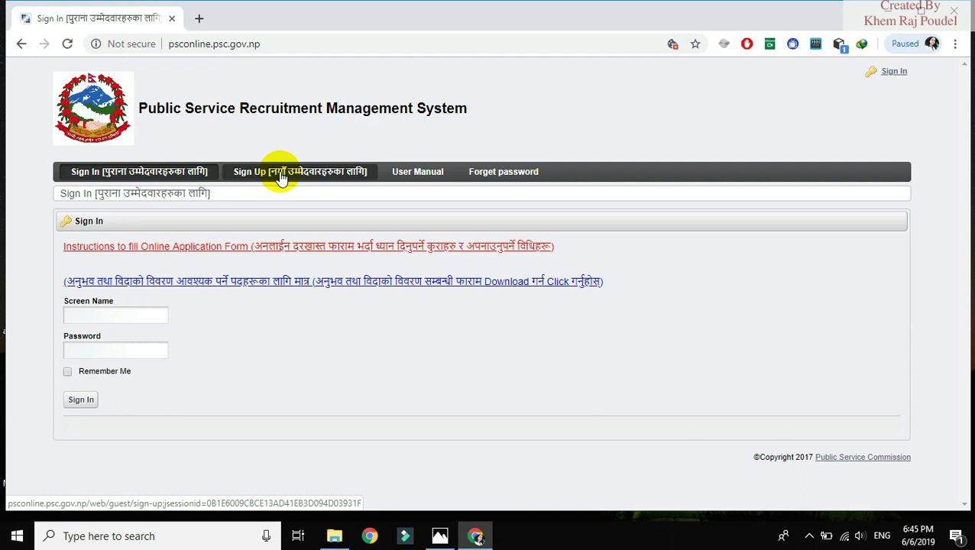
{"action": "left_click", "coordinate": [281, 173]}
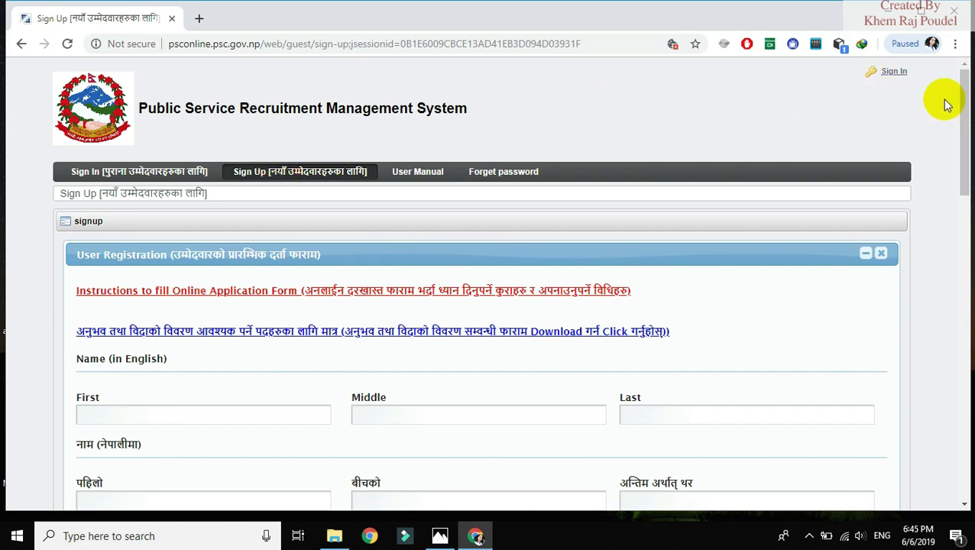
Scroll to the bottom of the blank User Registration form and press Save
{"action": "left_click_drag", "start_coordinate": [961, 120], "coordinate": [965, 149]}
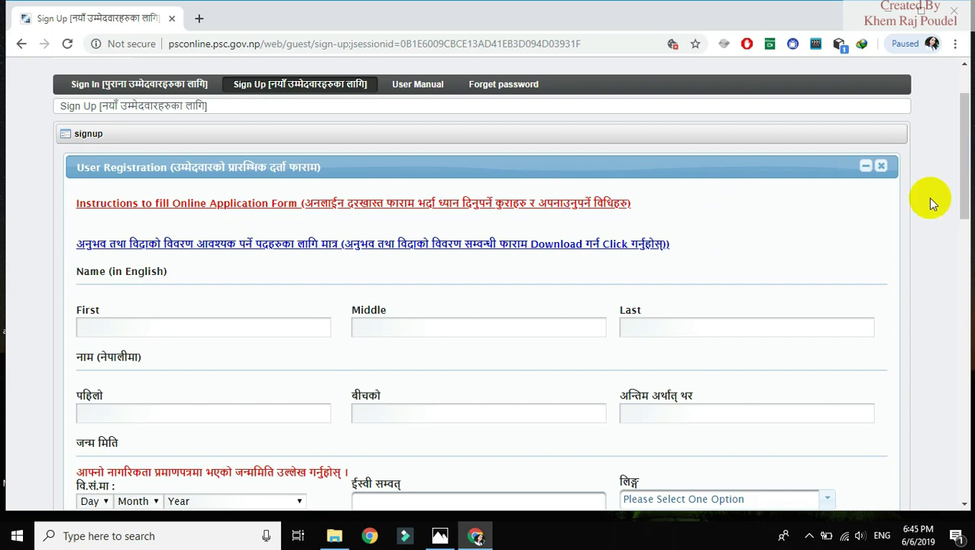
{"action": "left_click_drag", "start_coordinate": [961, 191], "coordinate": [965, 211]}
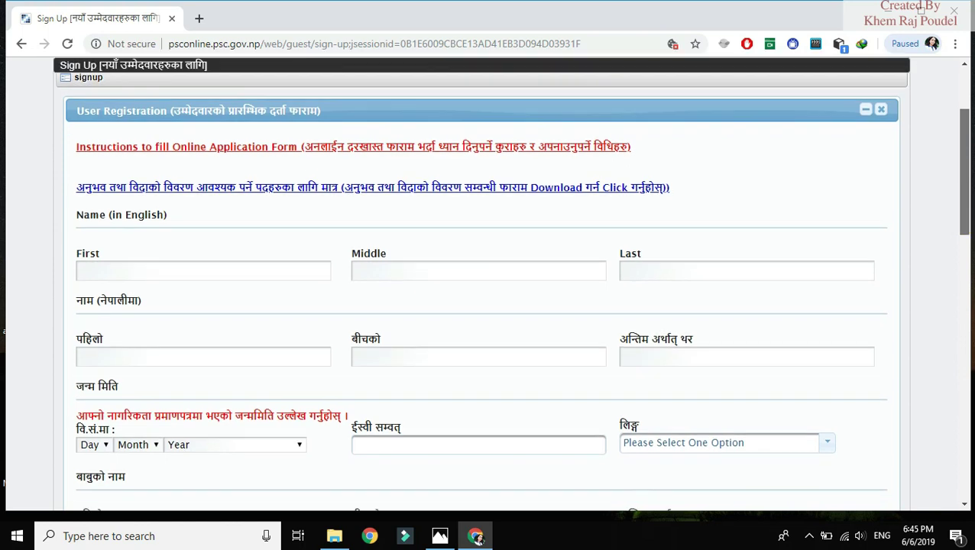
{"action": "scroll", "coordinate": [901, 205], "scroll_direction": "down", "scroll_amount": 1}
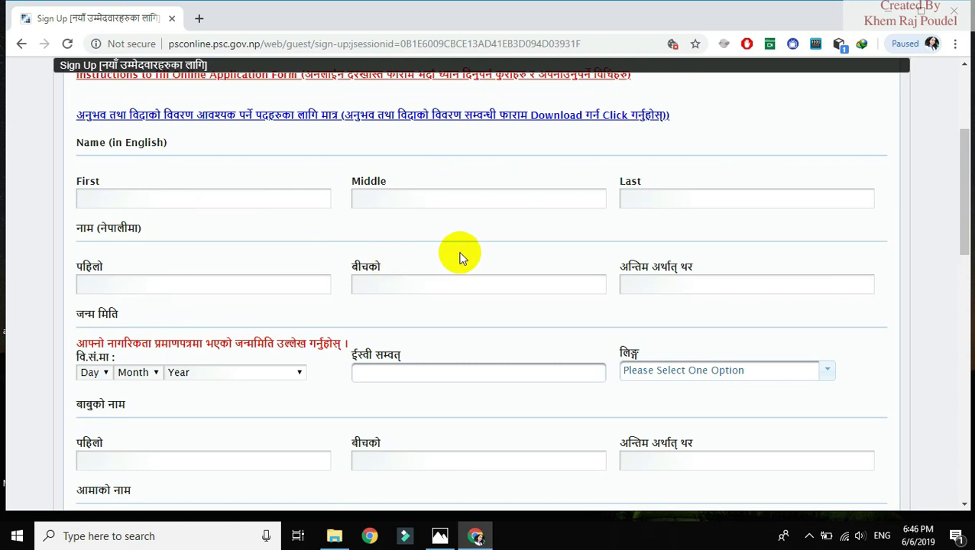
{"action": "left_click_drag", "start_coordinate": [961, 202], "coordinate": [965, 444]}
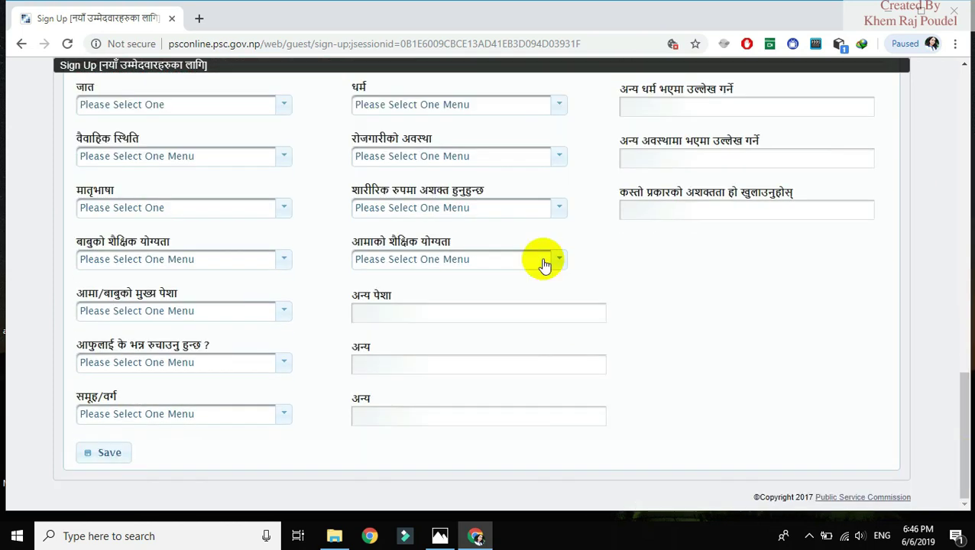
{"action": "left_click", "coordinate": [123, 453]}
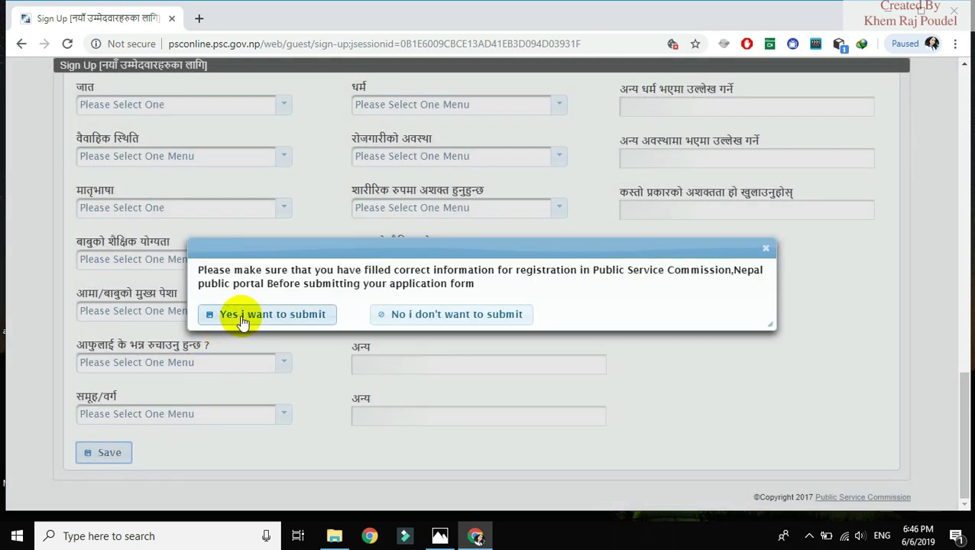
Confirm 'Yes i want to submit' and review the 'Value is required' errors on the fields
{"action": "left_click", "coordinate": [242, 319]}
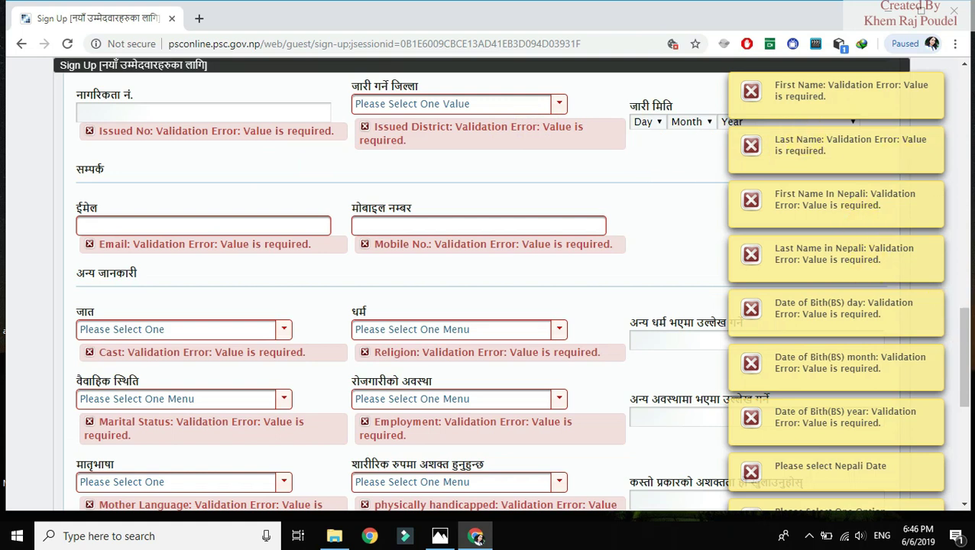
{"action": "scroll", "coordinate": [956, 366], "scroll_direction": "up", "scroll_amount": 10}
{"action": "scroll", "coordinate": [489, 290], "scroll_direction": "up", "scroll_amount": 5}
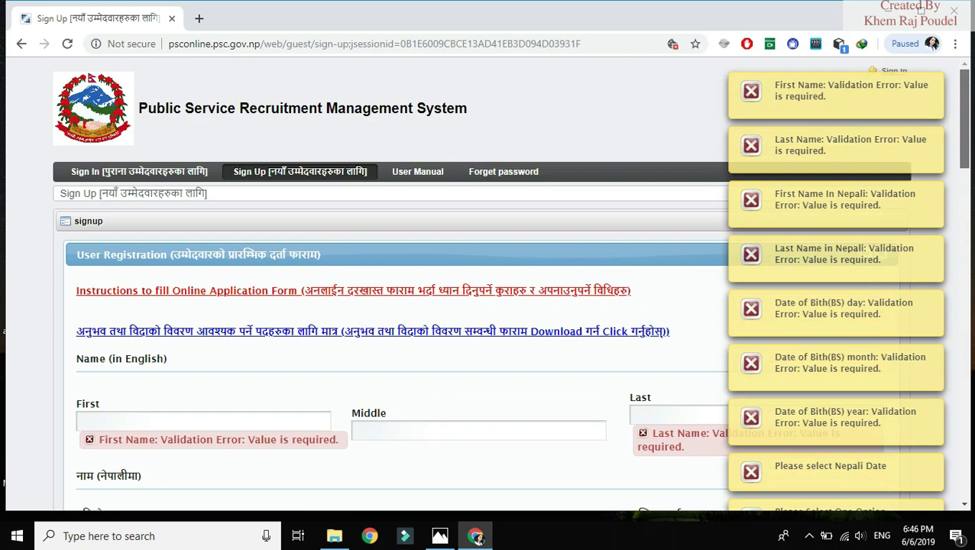
{"action": "scroll", "coordinate": [489, 290], "scroll_direction": "down", "scroll_amount": 6}
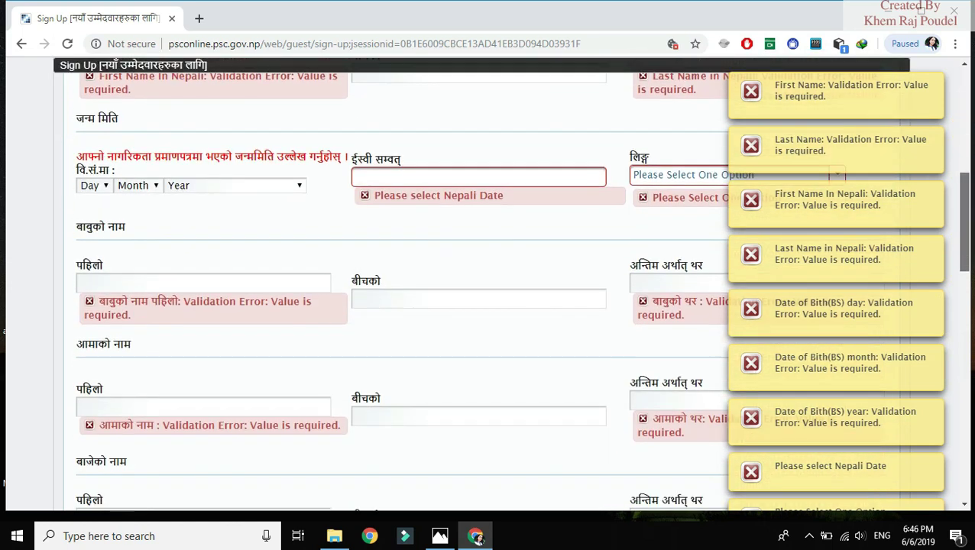
{"action": "scroll", "coordinate": [967, 240], "scroll_direction": "down", "scroll_amount": 6}
{"action": "scroll", "coordinate": [967, 239], "scroll_direction": "up", "scroll_amount": 6}
{"action": "left_click_drag", "start_coordinate": [967, 239], "coordinate": [967, 97]}
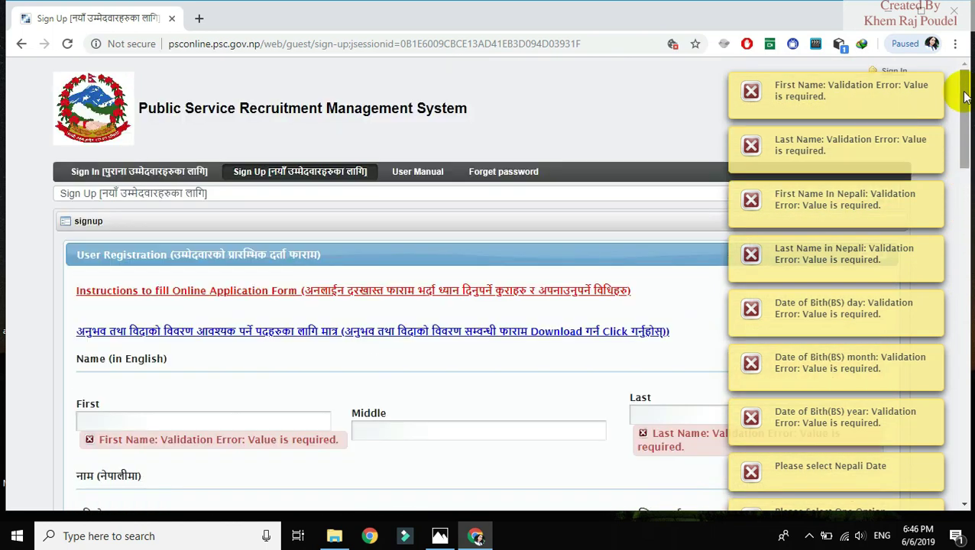
{"action": "left_click_drag", "start_coordinate": [965, 96], "coordinate": [959, 77]}
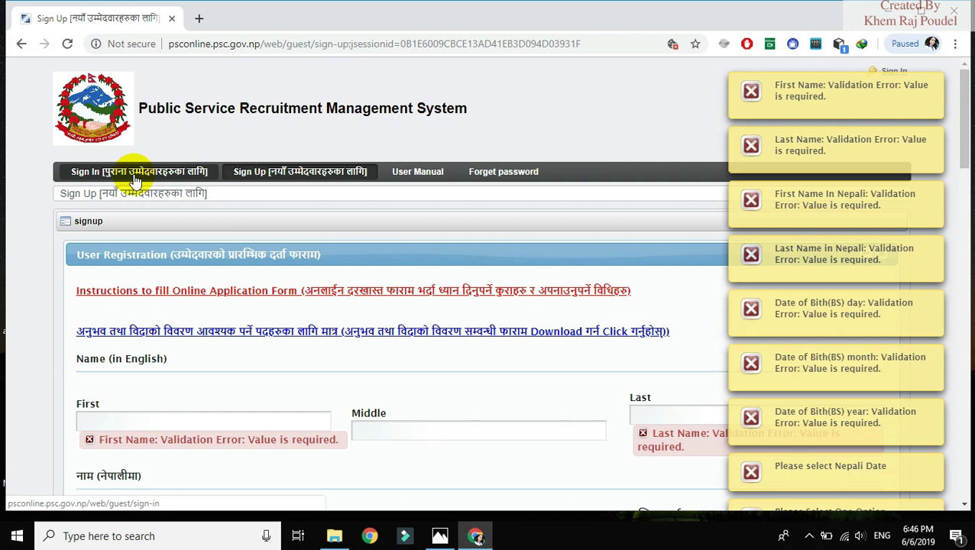
Sign in with the candidate's screen name and password, re-entering the password after a failed attempt
{"action": "left_click", "coordinate": [135, 176]}
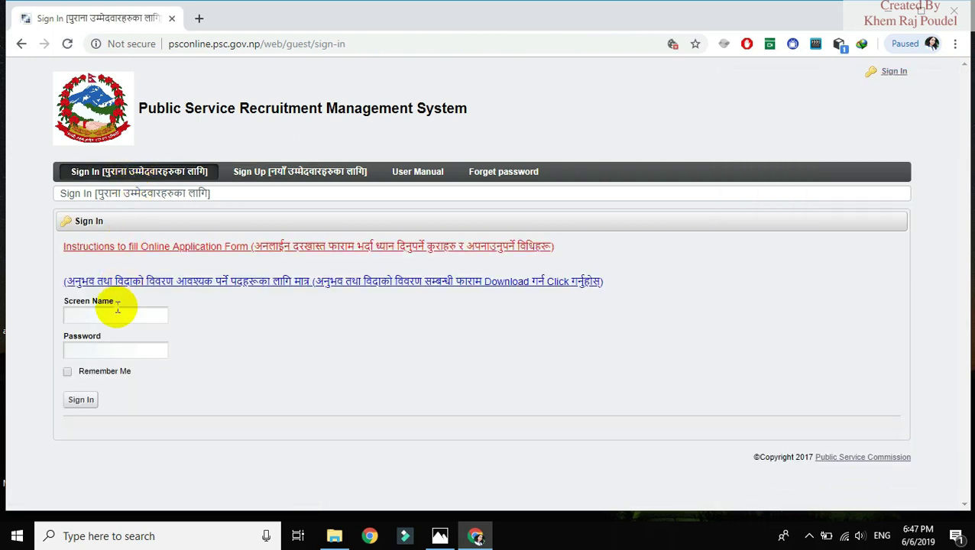
{"action": "left_click", "coordinate": [117, 312]}
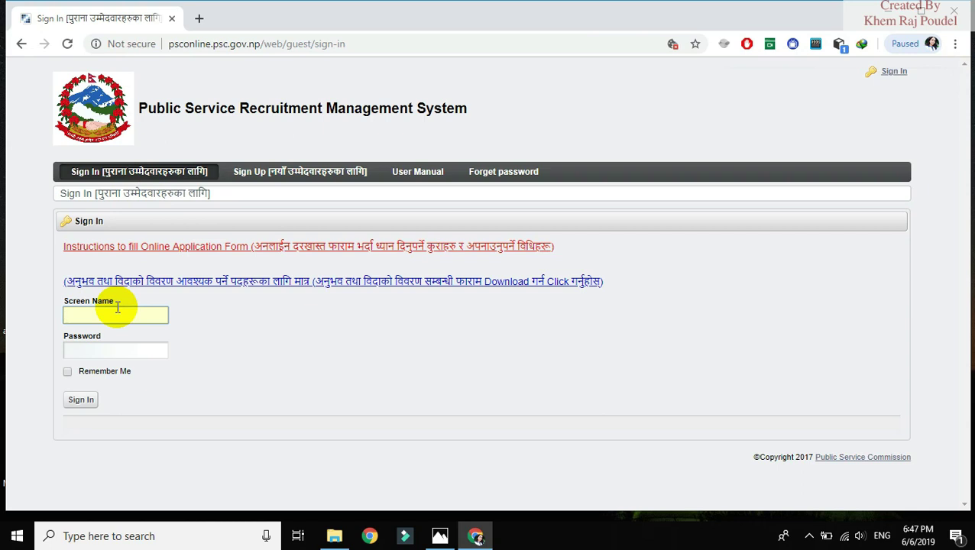
{"action": "left_click", "coordinate": [180, 176]}
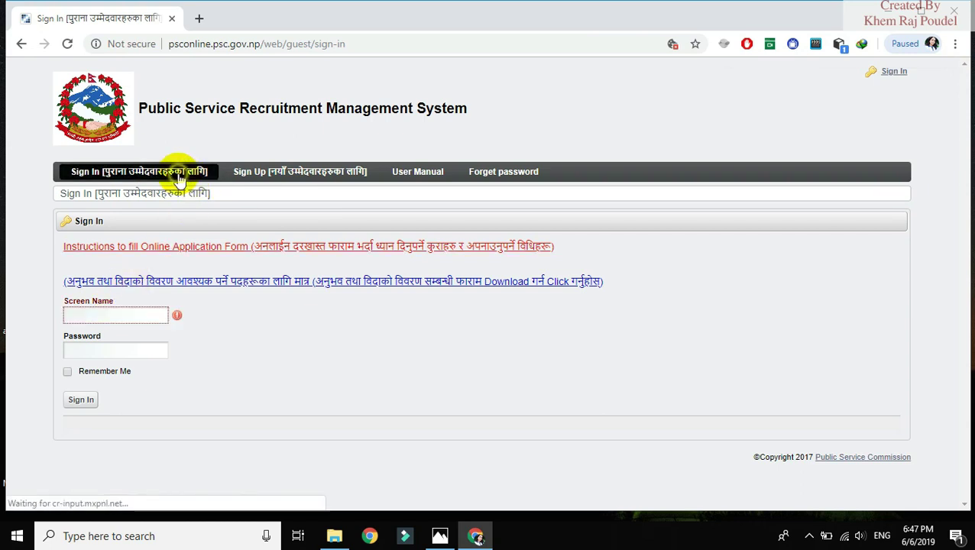
{"action": "left_click", "coordinate": [120, 313]}
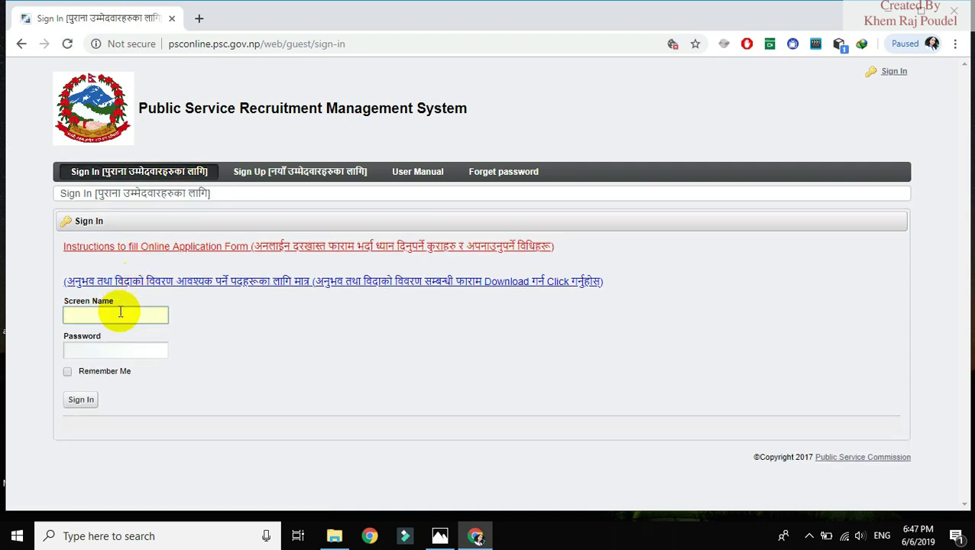
{"action": "left_click", "coordinate": [93, 349]}
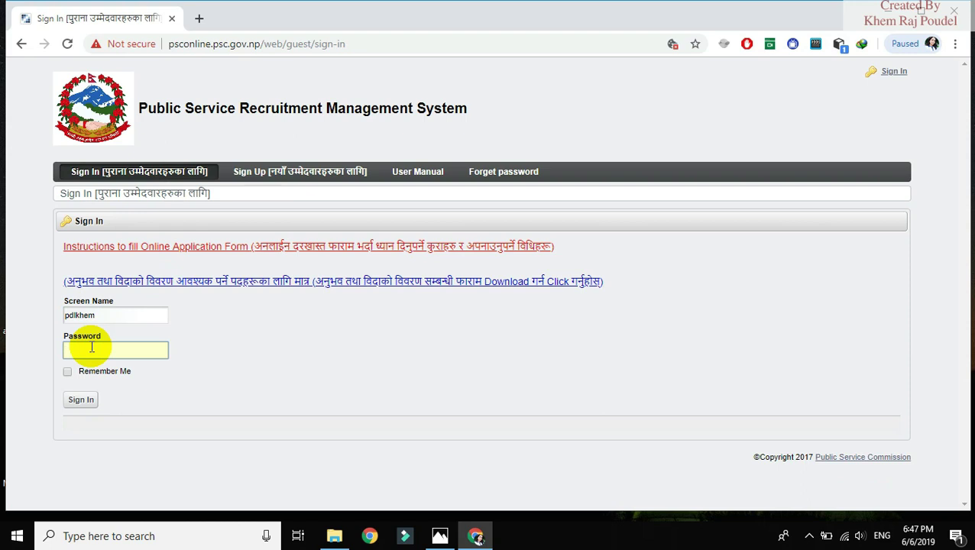
{"action": "type", "text": "•••••••"}
{"action": "left_click", "coordinate": [81, 402]}
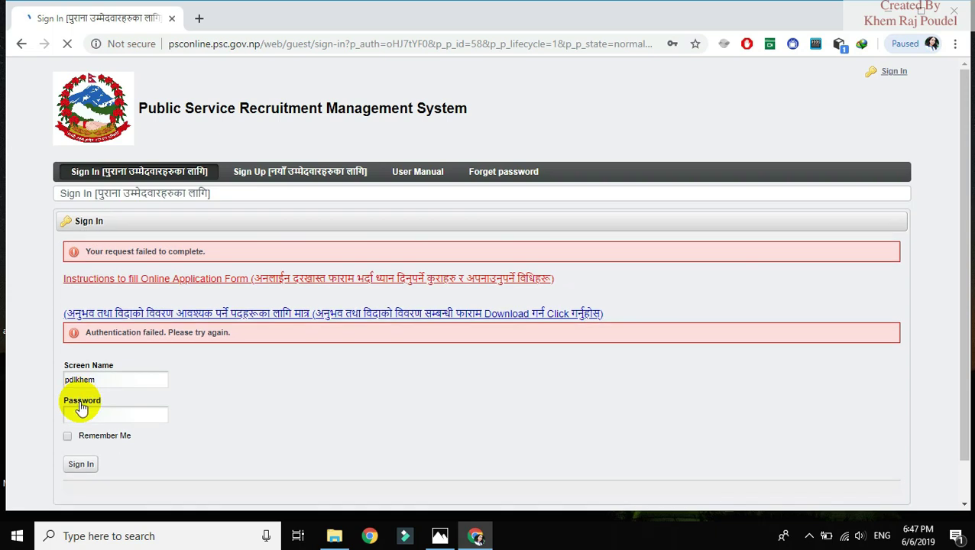
{"action": "left_click", "coordinate": [80, 415]}
{"action": "type", "text": "•••••"}
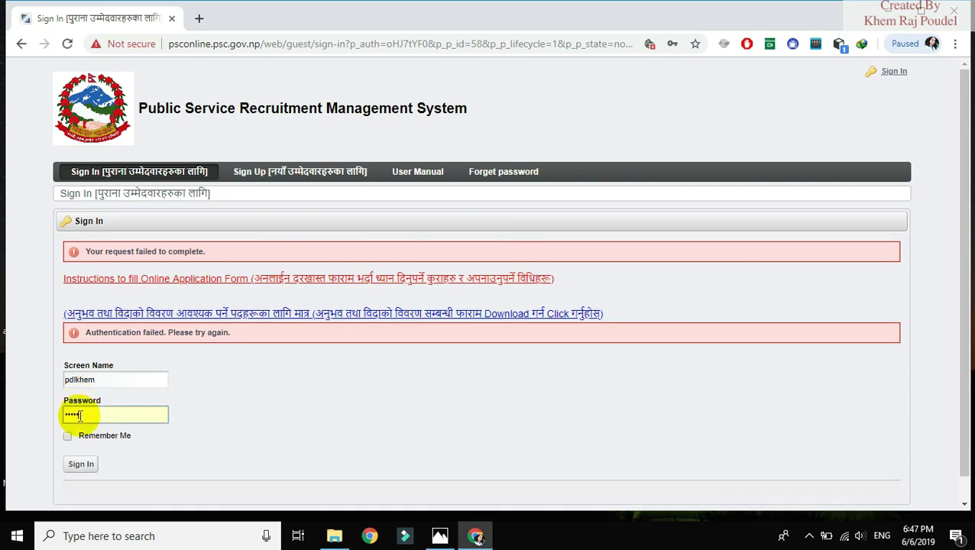
{"action": "type", "text": "•••"}
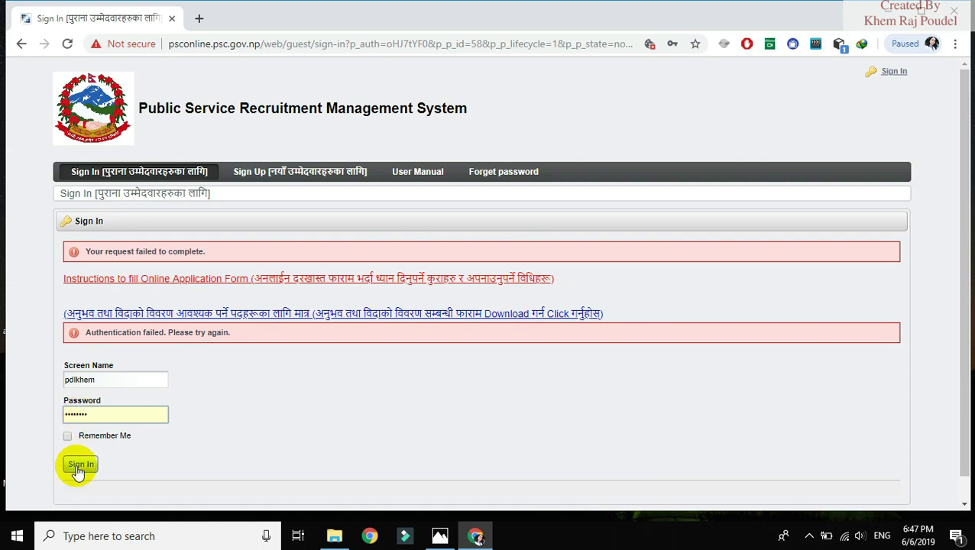
{"action": "left_click", "coordinate": [88, 465]}
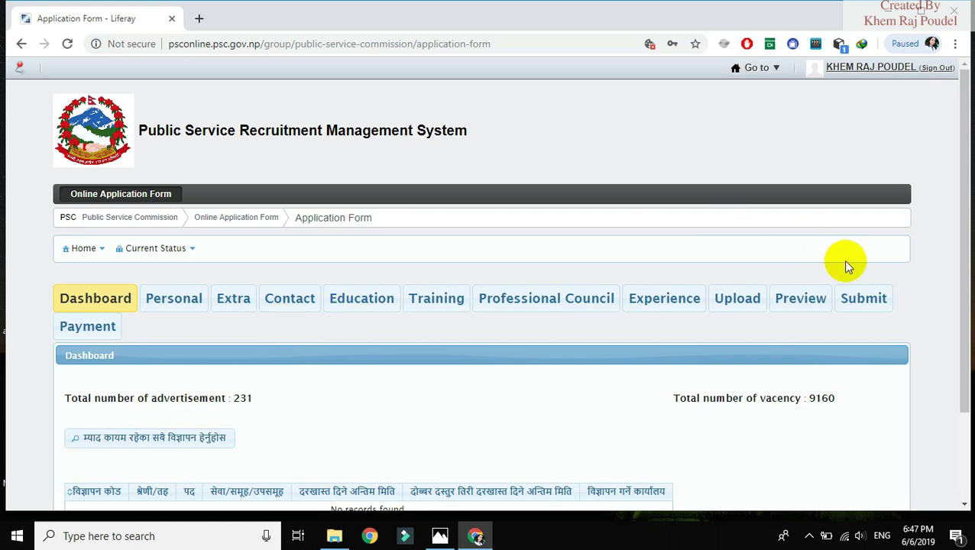
List all currently open advertisements on the Dashboard
{"action": "left_click_drag", "start_coordinate": [966, 286], "coordinate": [953, 337]}
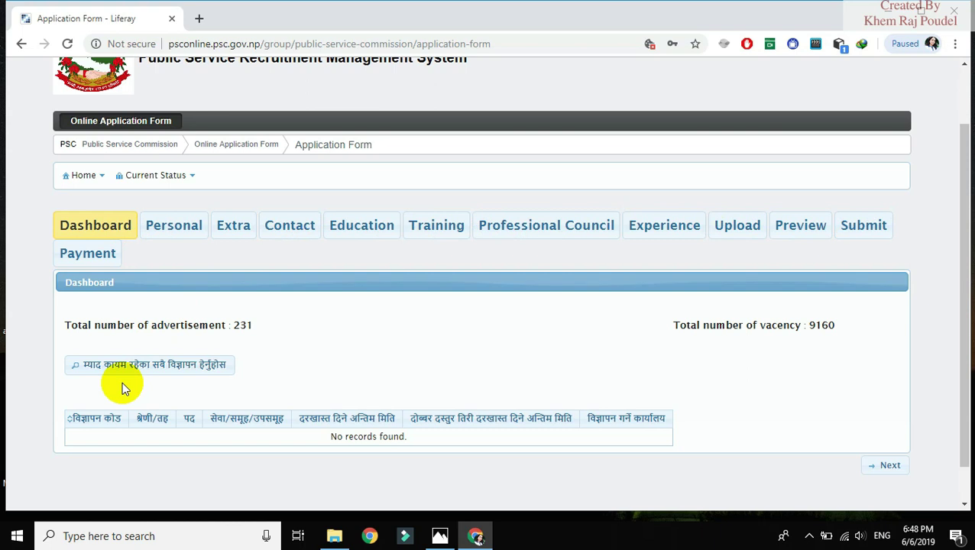
{"action": "left_click", "coordinate": [147, 366]}
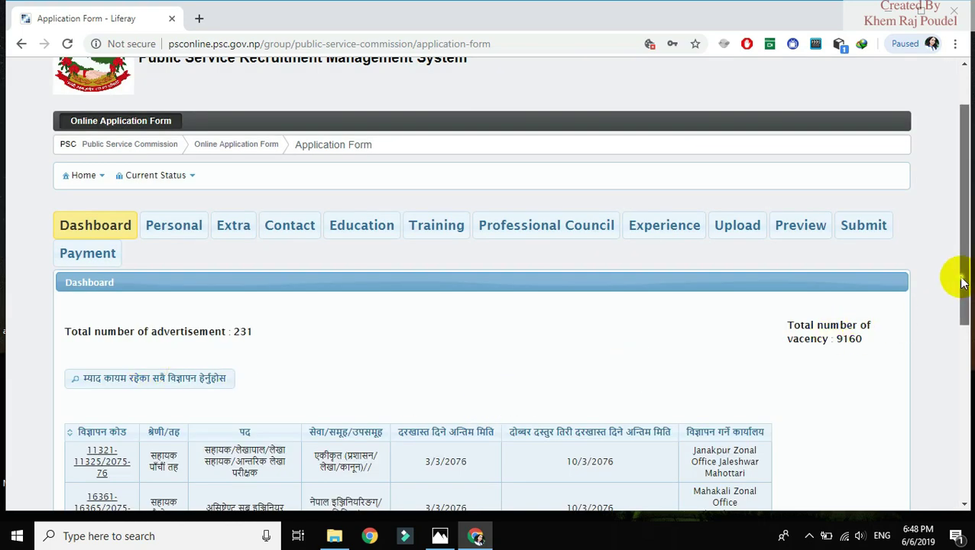
{"action": "left_click_drag", "start_coordinate": [961, 285], "coordinate": [966, 324]}
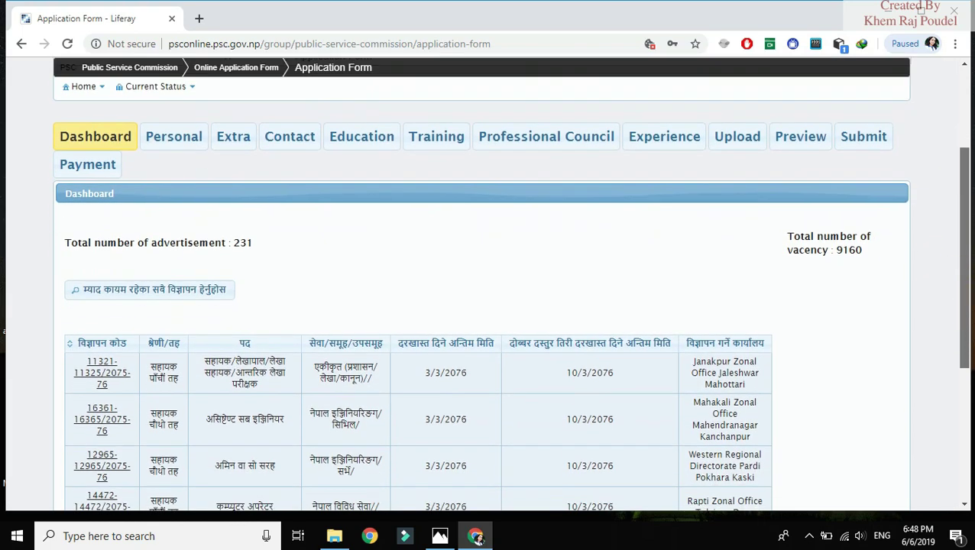
{"action": "scroll", "coordinate": [510, 294], "scroll_direction": "down", "scroll_amount": 2}
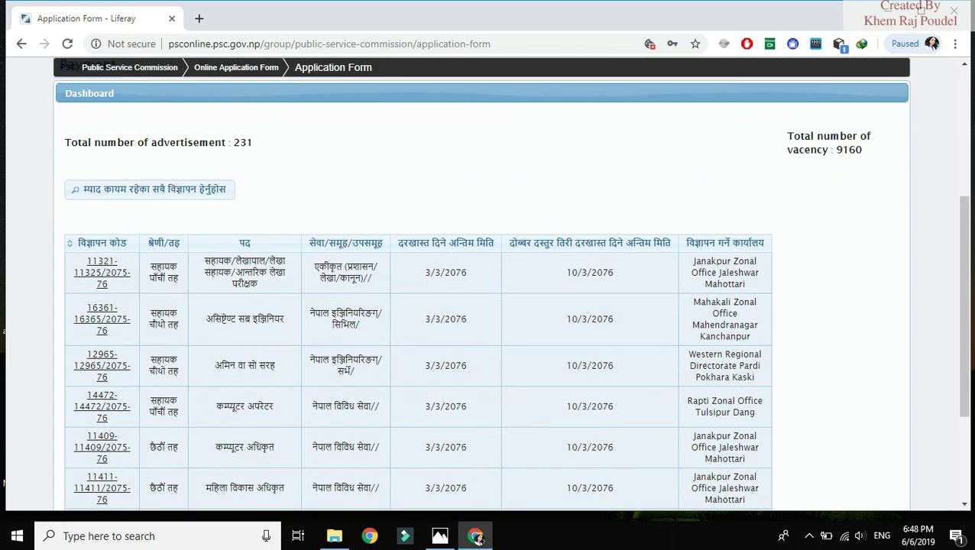
{"action": "left_click_drag", "start_coordinate": [965, 368], "coordinate": [961, 402]}
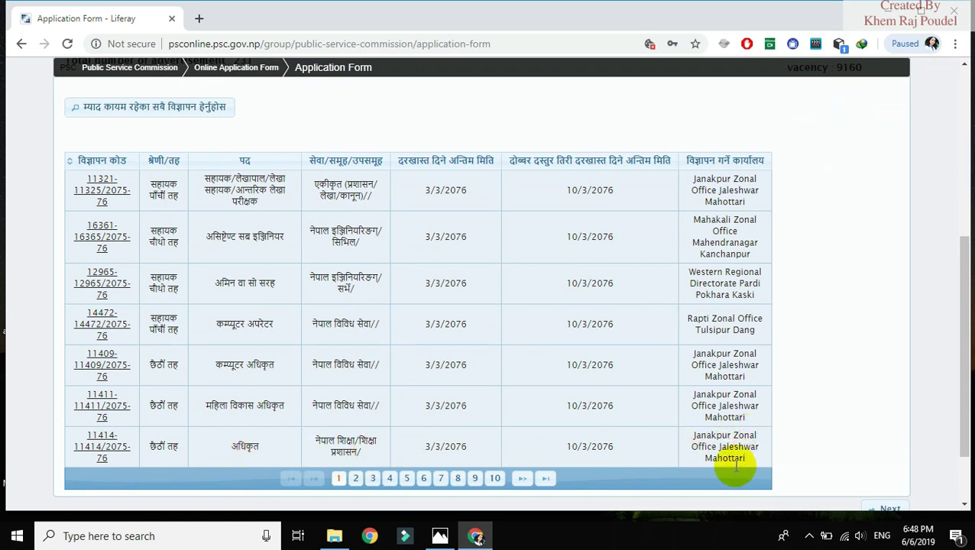
Page through the advertisement table to pages 2, 20, 21, 22, 23 and 24
{"action": "left_click", "coordinate": [356, 478]}
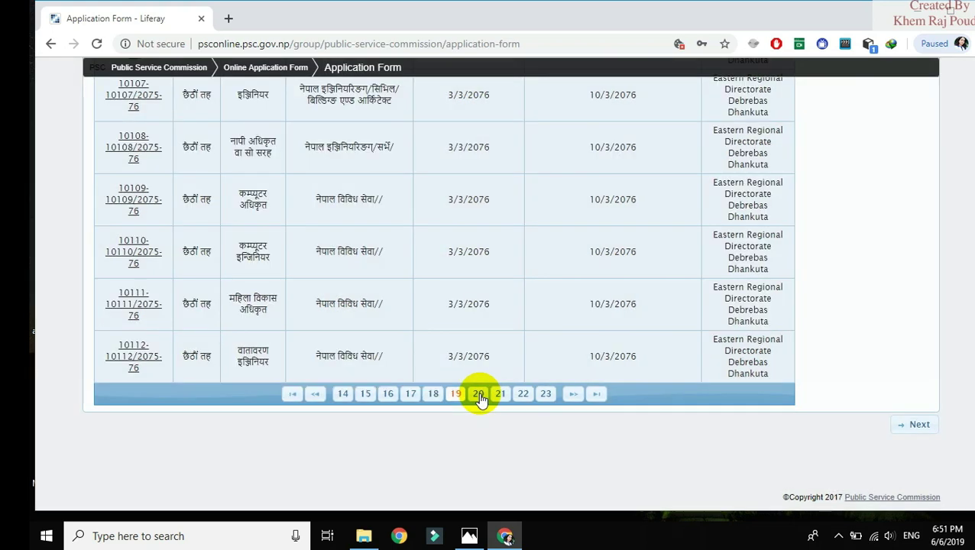
{"action": "left_click", "coordinate": [479, 395]}
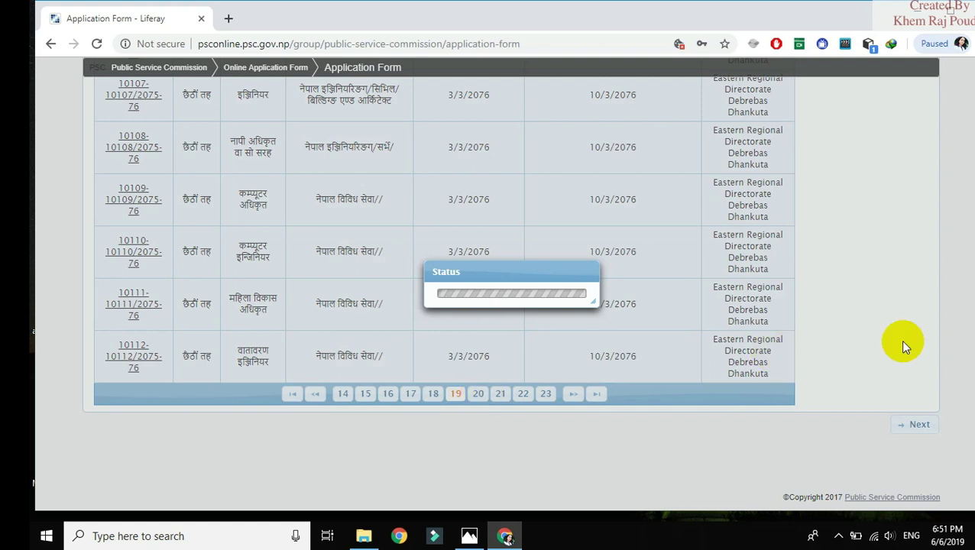
{"action": "scroll", "coordinate": [969, 336], "scroll_direction": "up", "scroll_amount": 1}
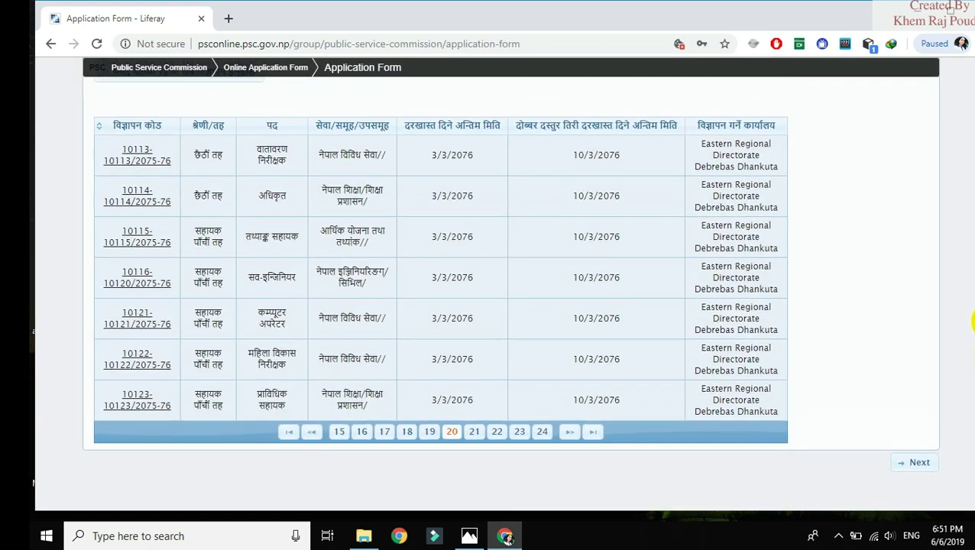
{"action": "scroll", "coordinate": [969, 321], "scroll_direction": "down", "scroll_amount": 1}
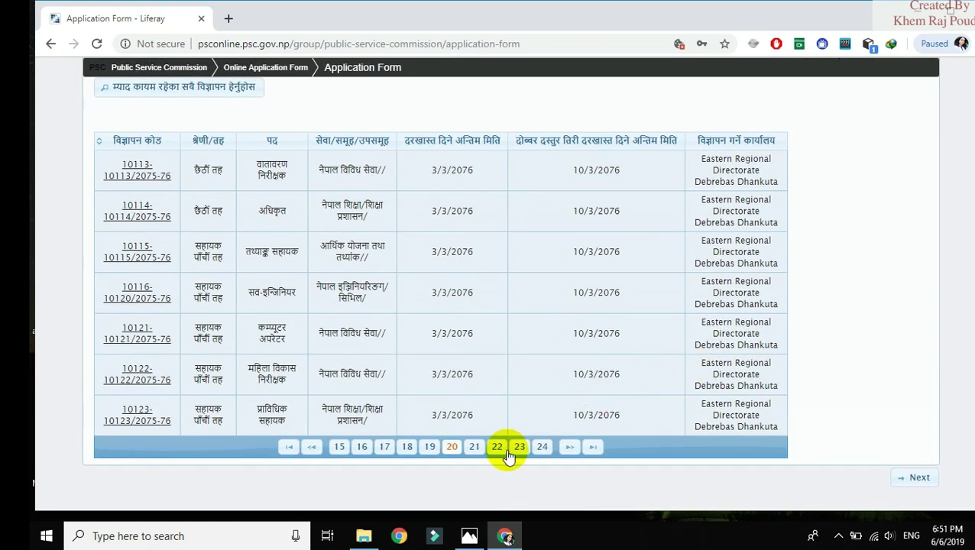
{"action": "left_click", "coordinate": [472, 453]}
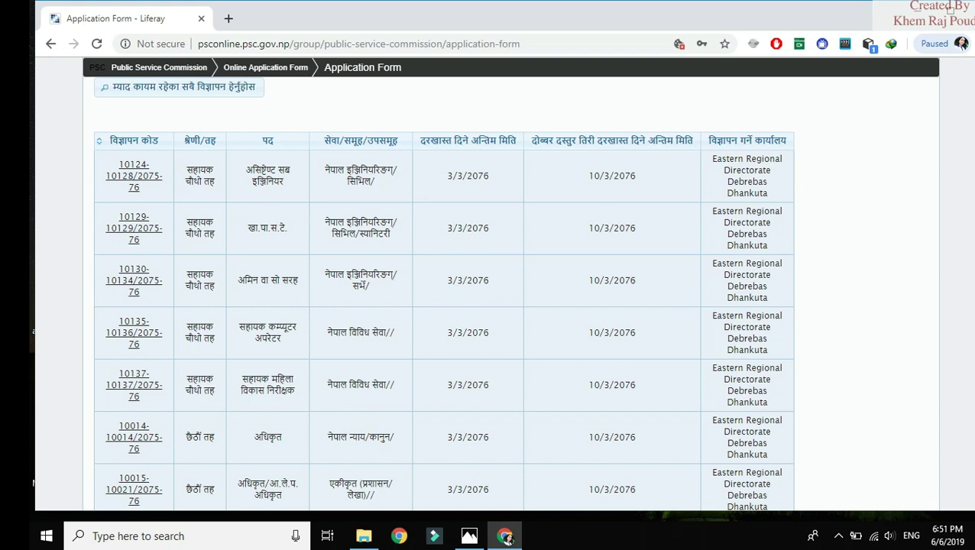
{"action": "scroll", "coordinate": [972, 260], "scroll_direction": "down", "scroll_amount": 3}
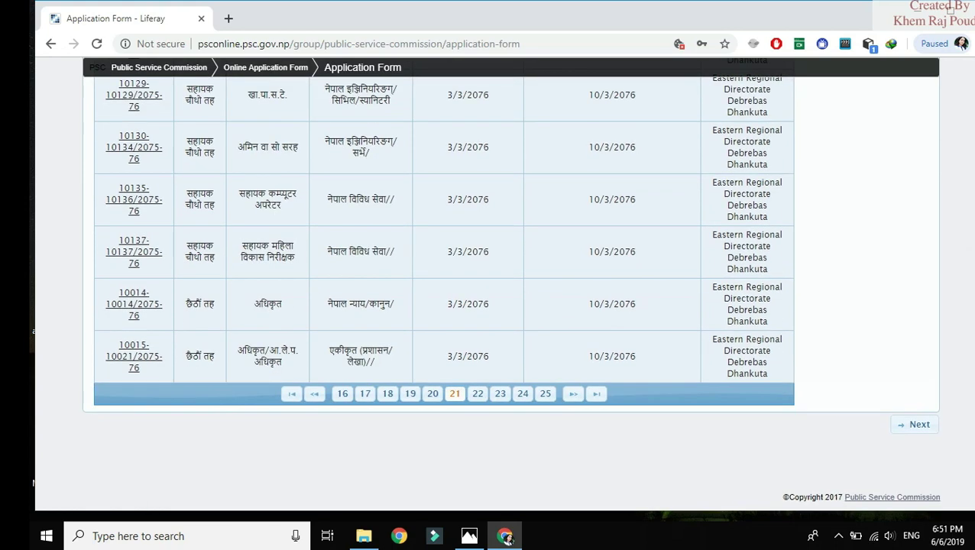
{"action": "left_click", "coordinate": [477, 394]}
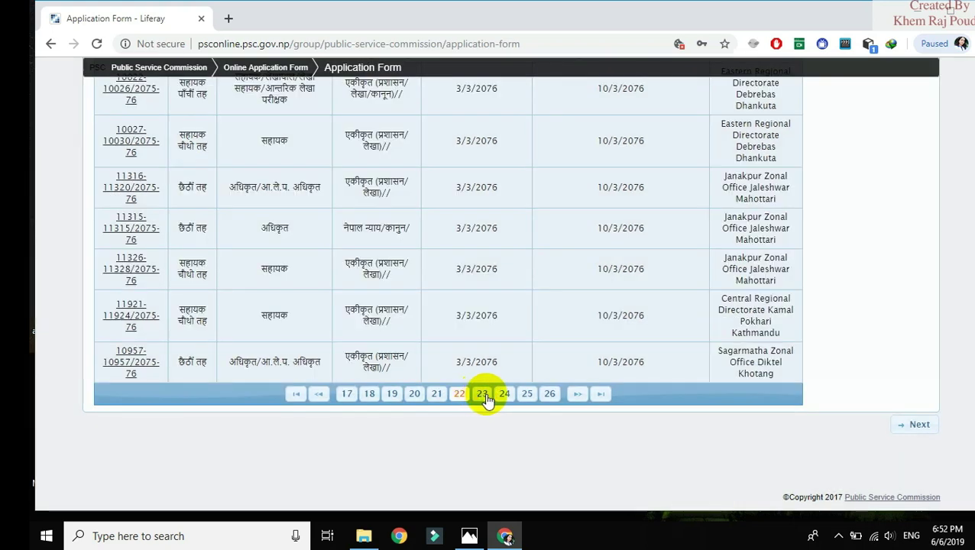
{"action": "left_click", "coordinate": [483, 394]}
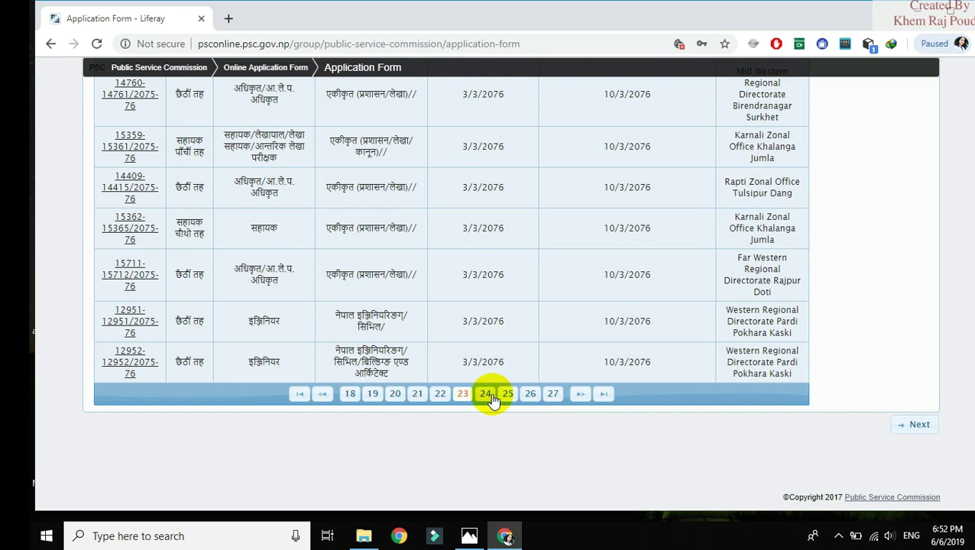
{"action": "left_click", "coordinate": [488, 394]}
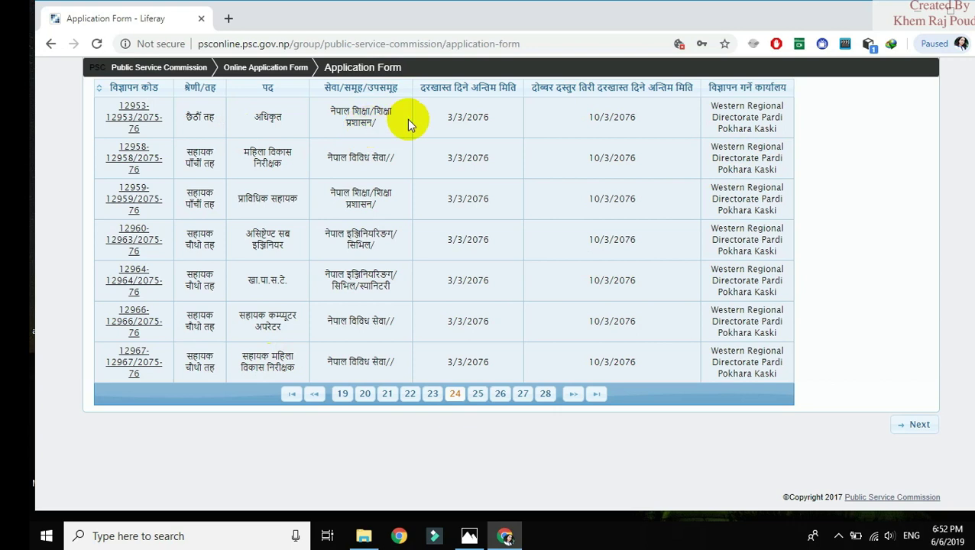
Open the details of advertisement 12953 and scroll through them
{"action": "left_click", "coordinate": [123, 123]}
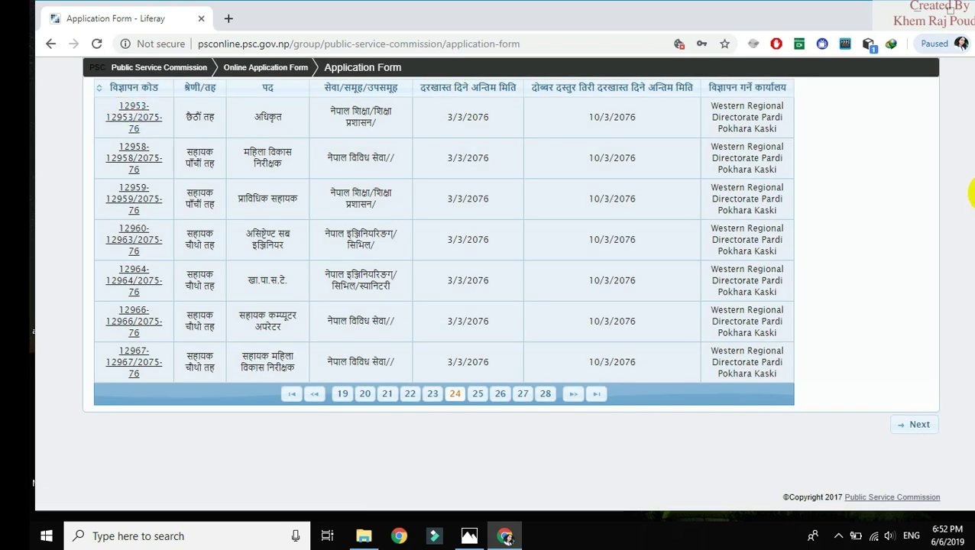
{"action": "right_click", "coordinate": [971, 193]}
{"action": "left_click", "coordinate": [895, 135]}
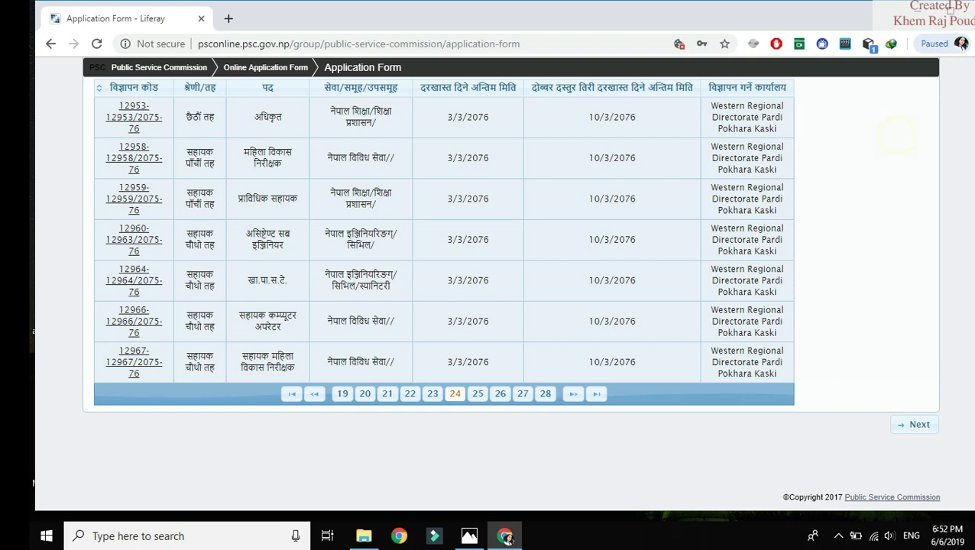
{"action": "left_click_drag", "start_coordinate": [971, 360], "coordinate": [969, 244]}
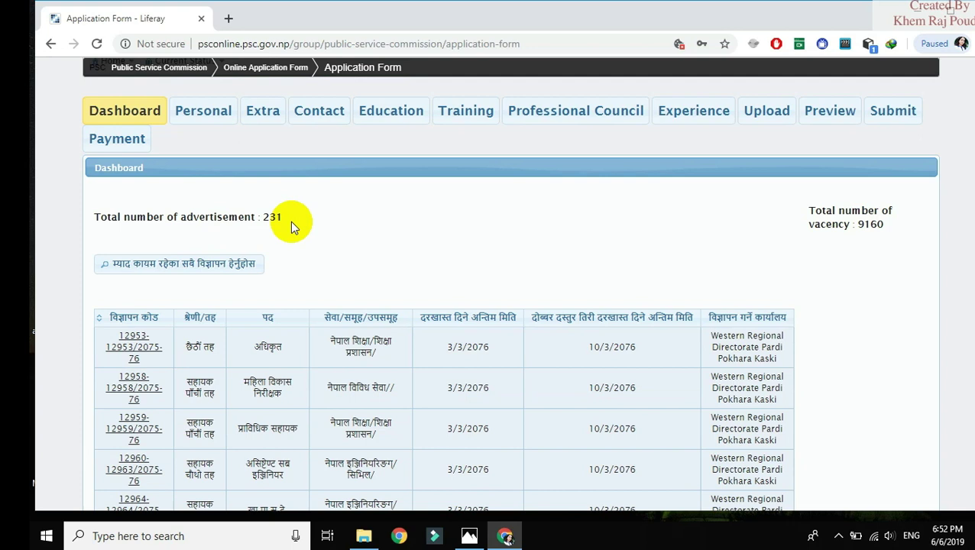
{"action": "left_click", "coordinate": [133, 345]}
{"action": "scroll", "coordinate": [973, 292], "scroll_direction": "down", "scroll_amount": 3}
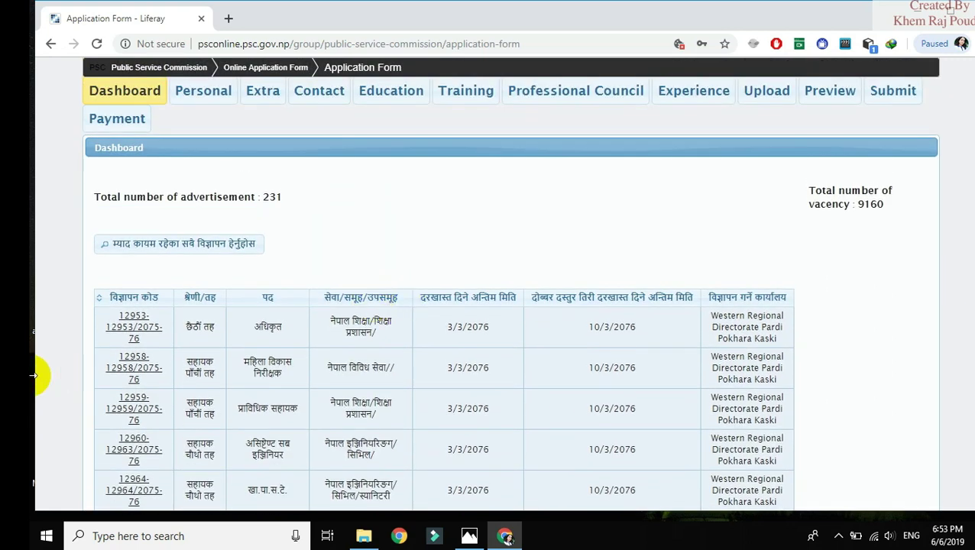
{"action": "right_click", "coordinate": [125, 321]}
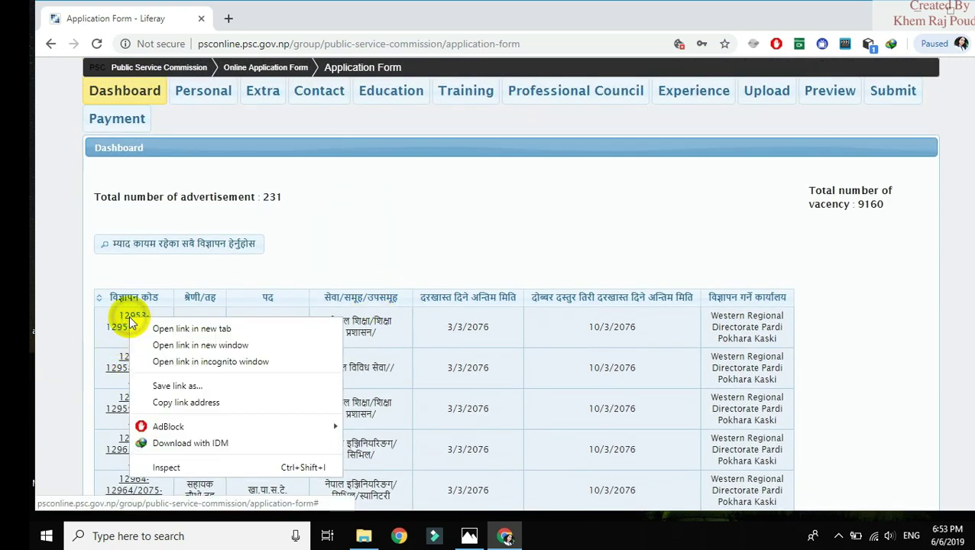
{"action": "left_click", "coordinate": [118, 329]}
{"action": "left_click", "coordinate": [119, 329]}
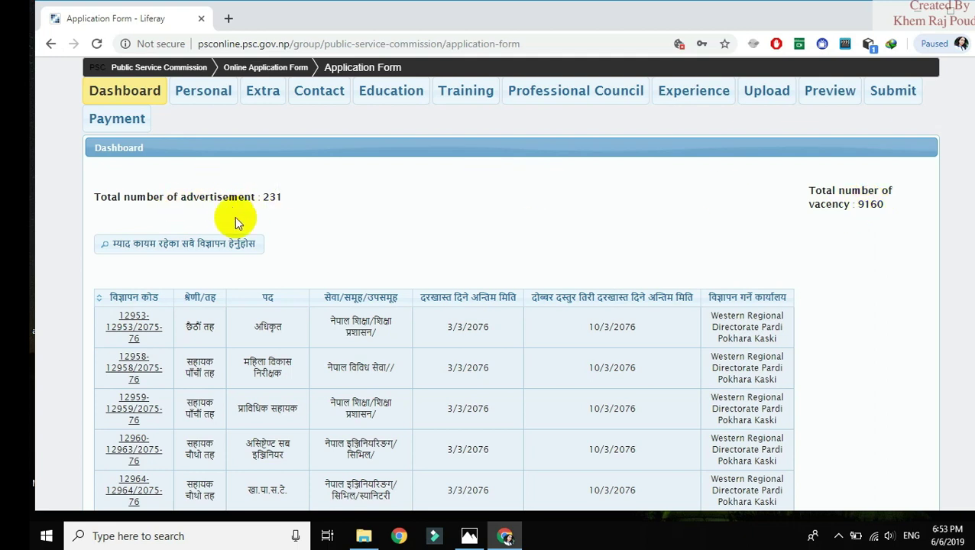
{"action": "left_click", "coordinate": [201, 93]}
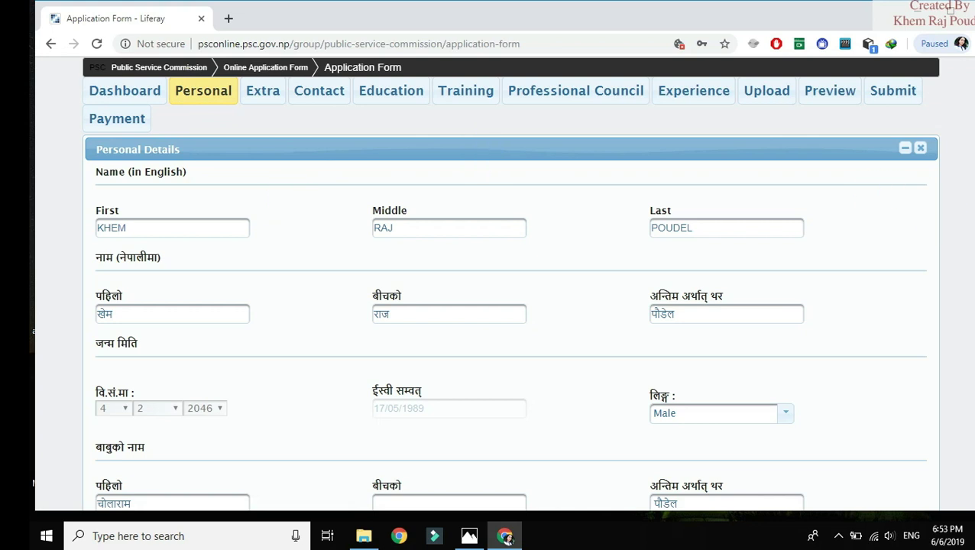
{"action": "scroll", "coordinate": [510, 290], "scroll_direction": "down", "scroll_amount": 6}
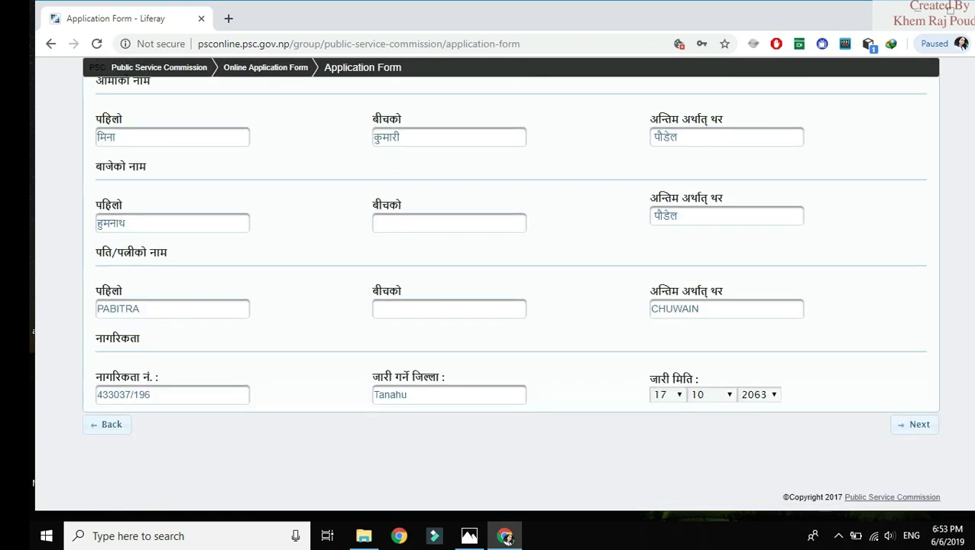
{"action": "scroll", "coordinate": [370, 234], "scroll_direction": "up", "scroll_amount": 6}
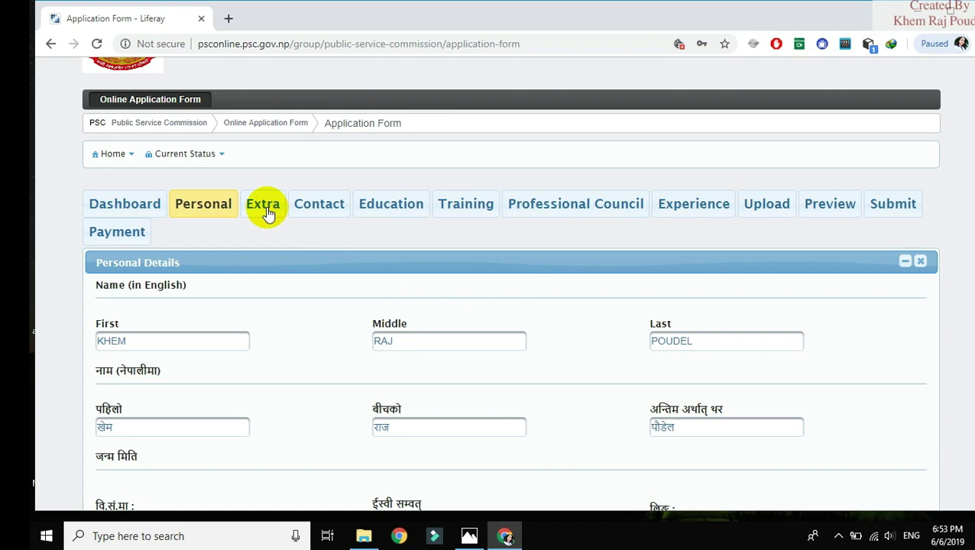
{"action": "left_click", "coordinate": [263, 206]}
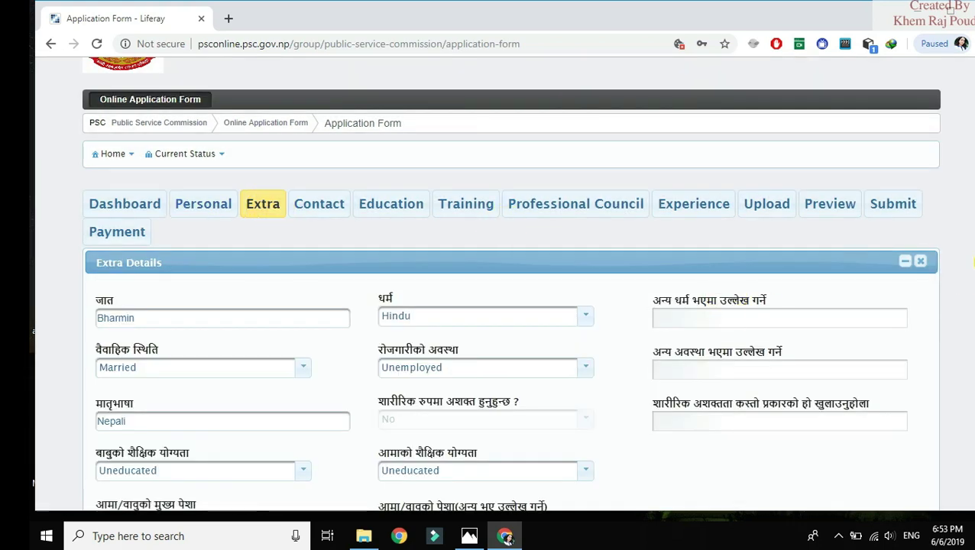
{"action": "scroll", "coordinate": [426, 193], "scroll_direction": "down", "scroll_amount": 3}
{"action": "scroll", "coordinate": [426, 193], "scroll_direction": "up", "scroll_amount": 2}
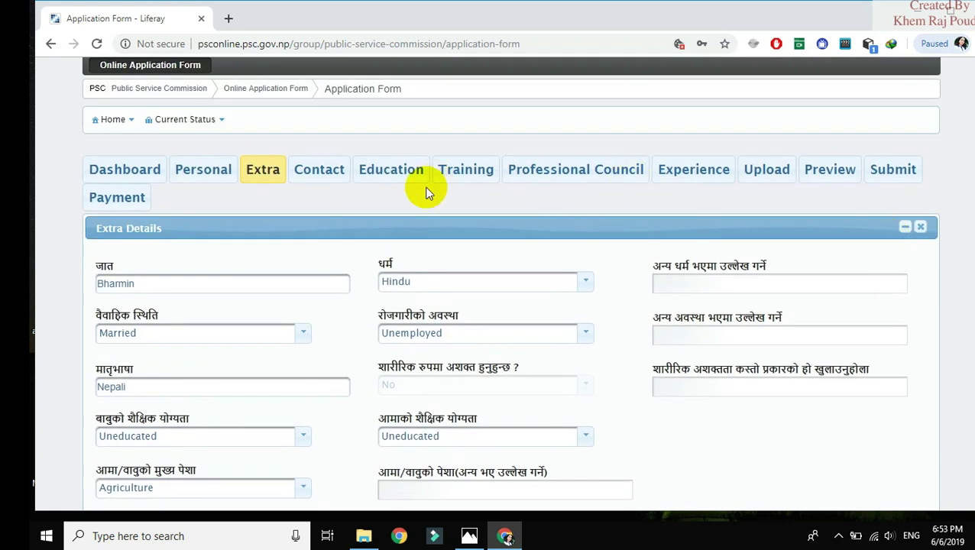
On the Contact tab, choose Tanahu as district and नगरपालिका as local-level type
{"action": "left_click", "coordinate": [328, 168]}
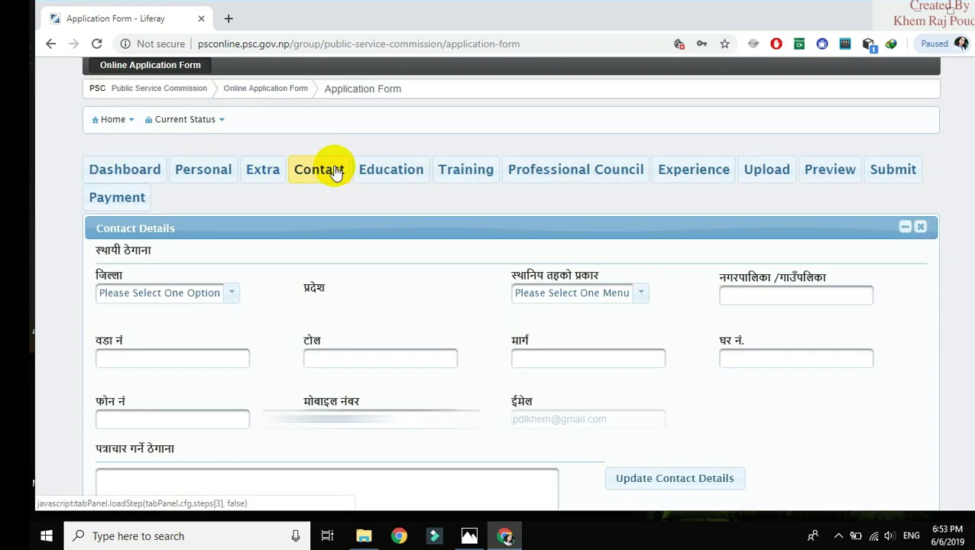
{"action": "left_click", "coordinate": [231, 295]}
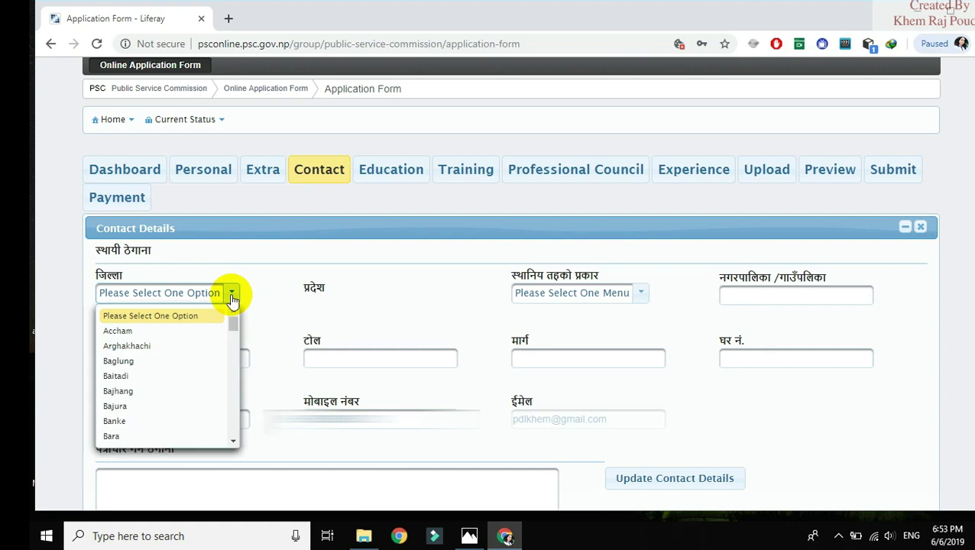
{"action": "type", "text": "sun"}
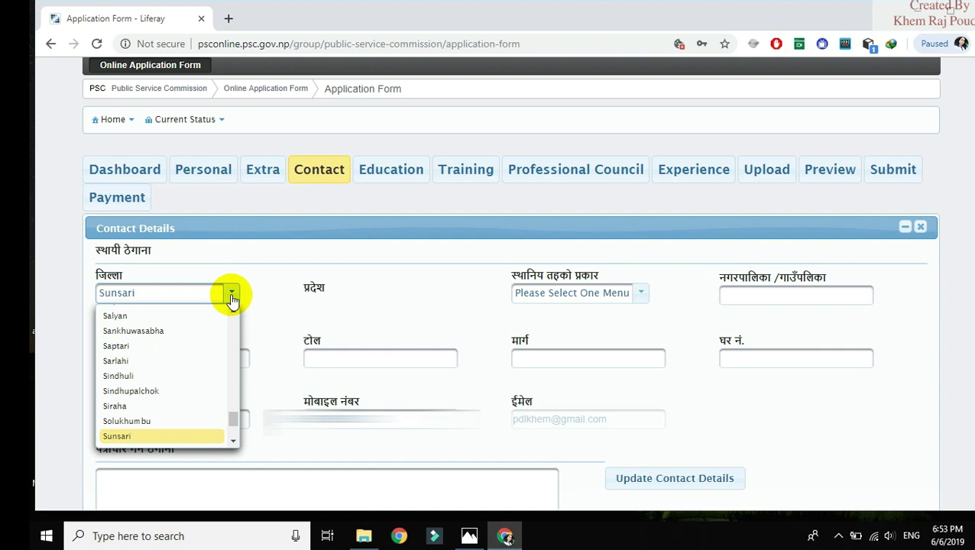
{"action": "type", "text": "t"}
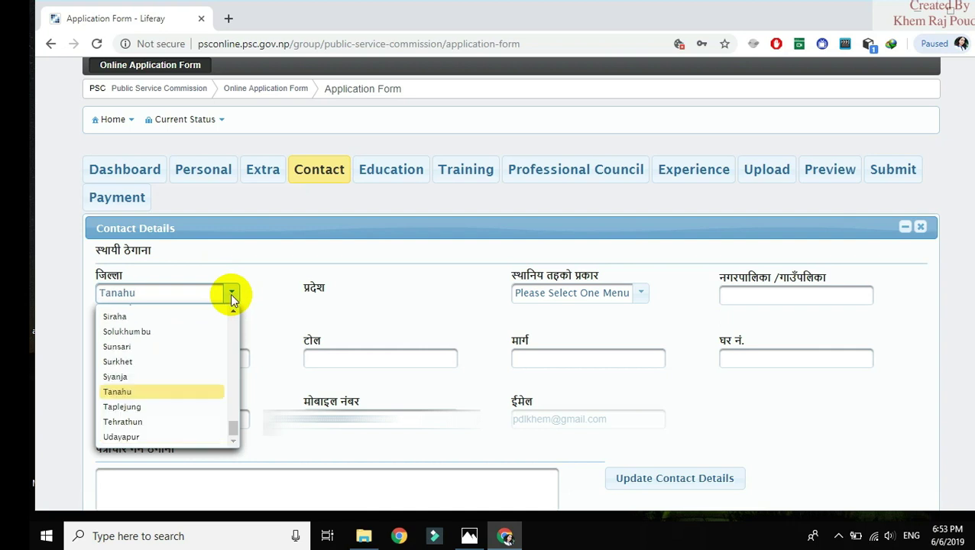
{"action": "key", "text": "Return"}
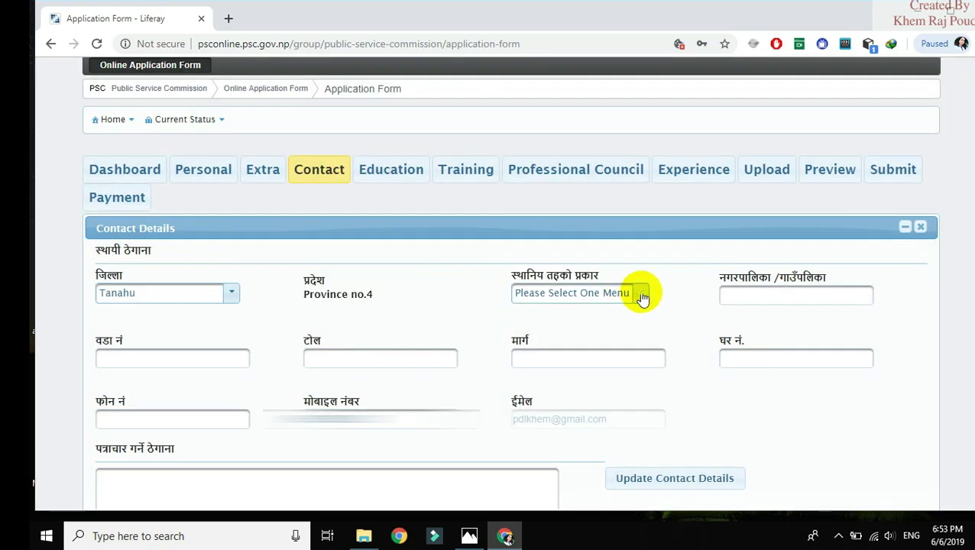
{"action": "left_click", "coordinate": [638, 296]}
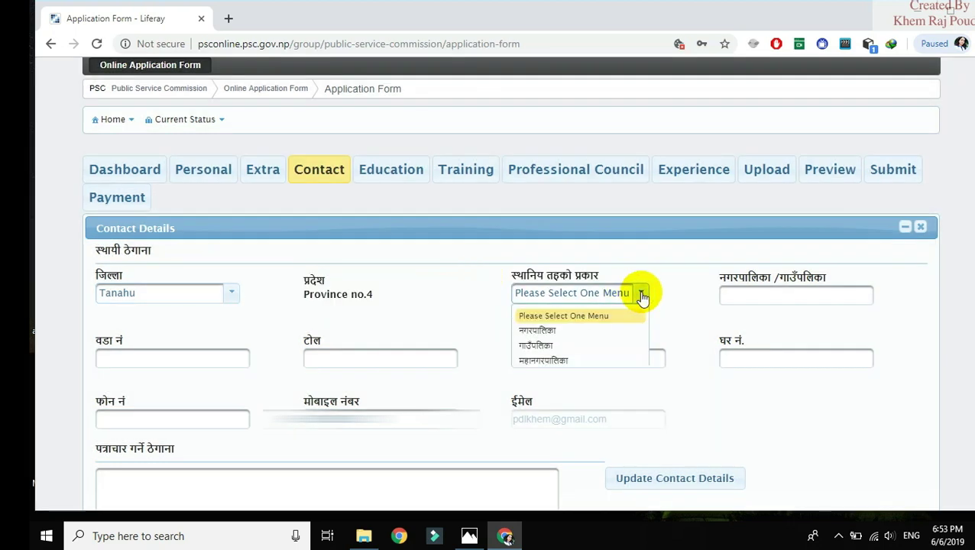
{"action": "left_click", "coordinate": [555, 332]}
Fill in the municipality, ward number and tole of the correspondence address and update contact details
{"action": "left_click", "coordinate": [760, 297]}
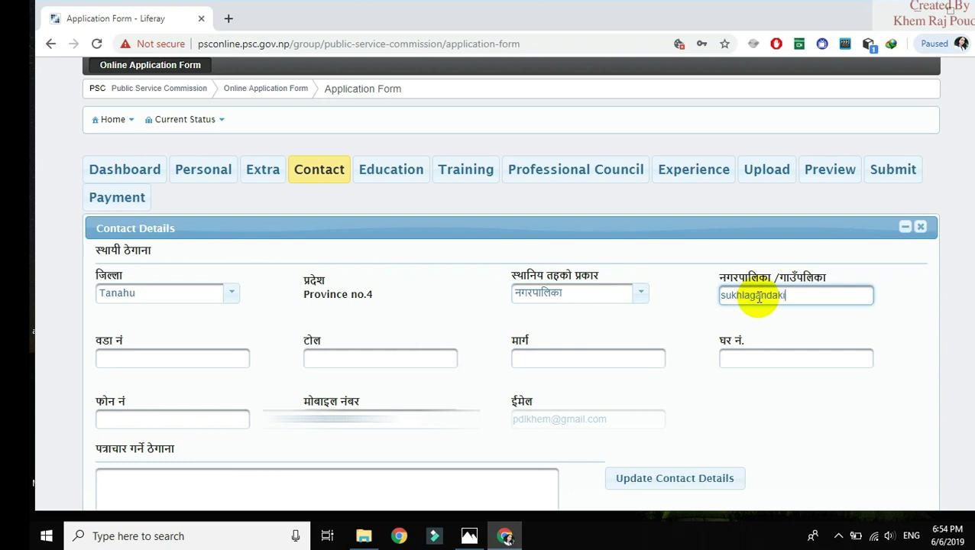
{"action": "left_click", "coordinate": [231, 355]}
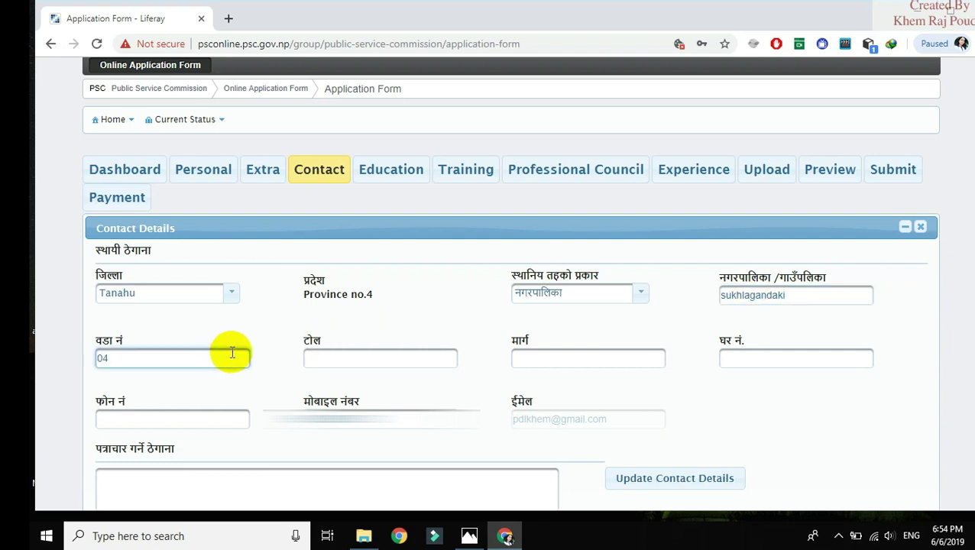
{"action": "left_click", "coordinate": [345, 356]}
{"action": "left_click", "coordinate": [130, 364]}
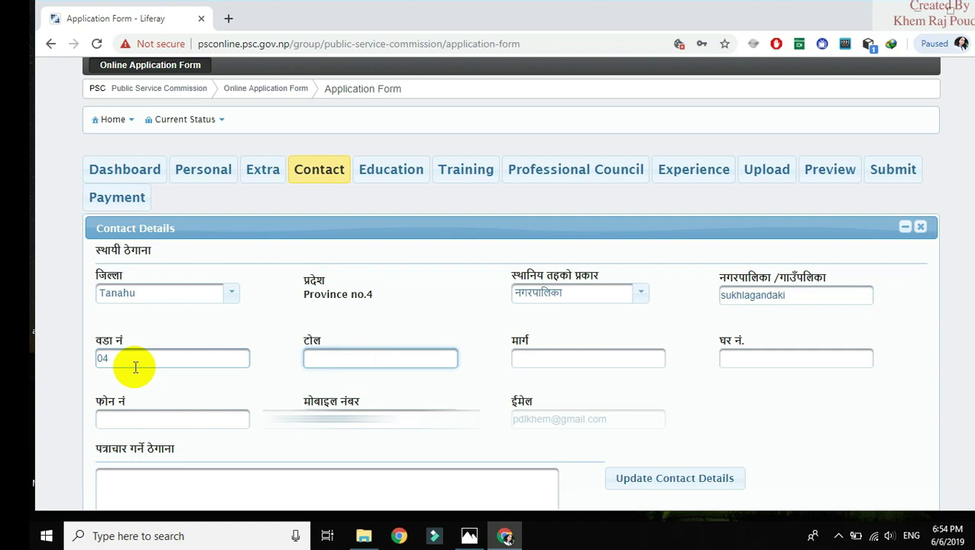
{"action": "key", "text": "BackSpace"}
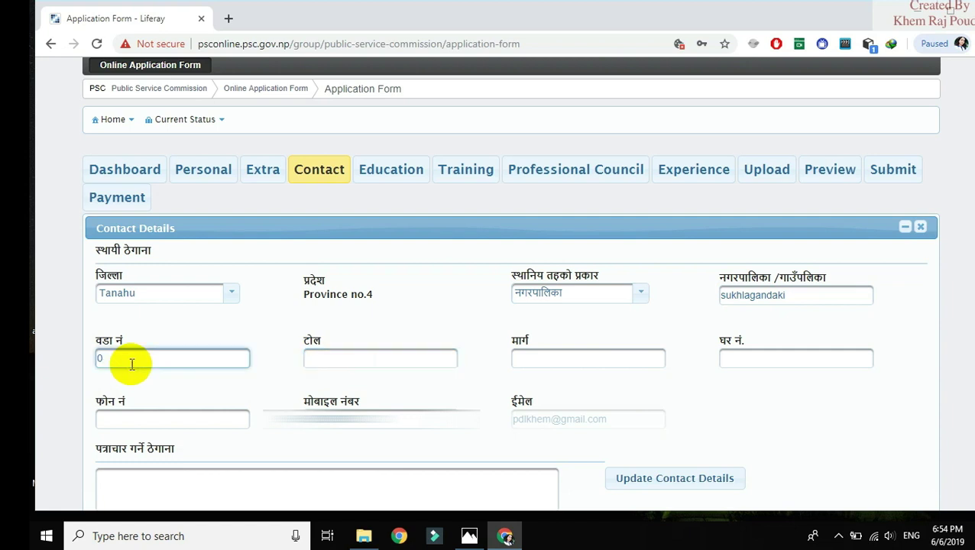
{"action": "left_click", "coordinate": [365, 362]}
{"action": "left_click", "coordinate": [364, 363]}
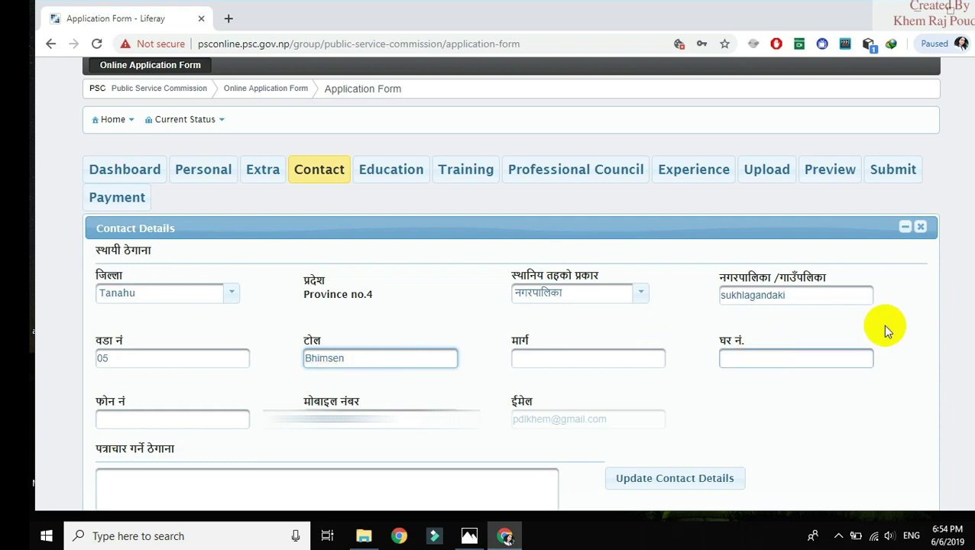
{"action": "scroll", "coordinate": [969, 226], "scroll_direction": "down", "scroll_amount": 3}
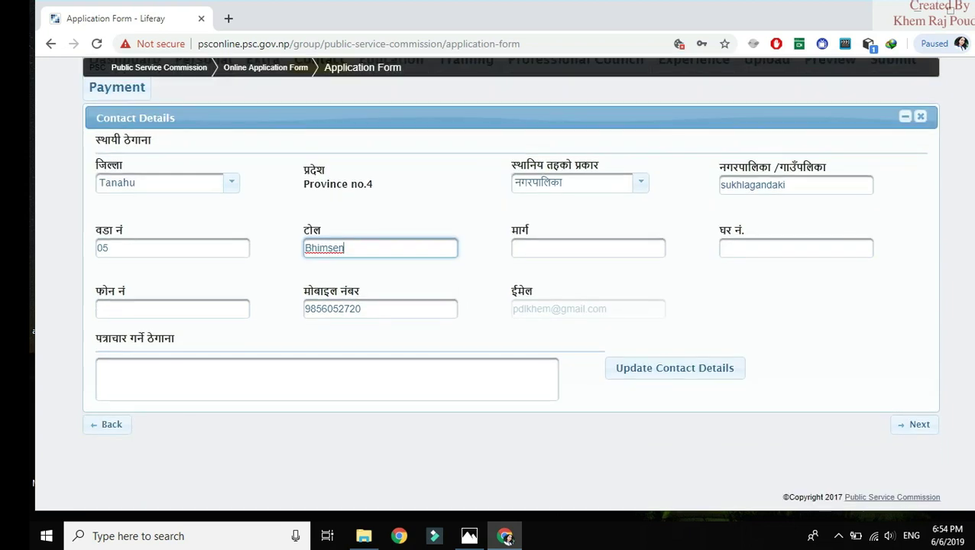
{"action": "scroll", "coordinate": [969, 226], "scroll_direction": "up", "scroll_amount": 5}
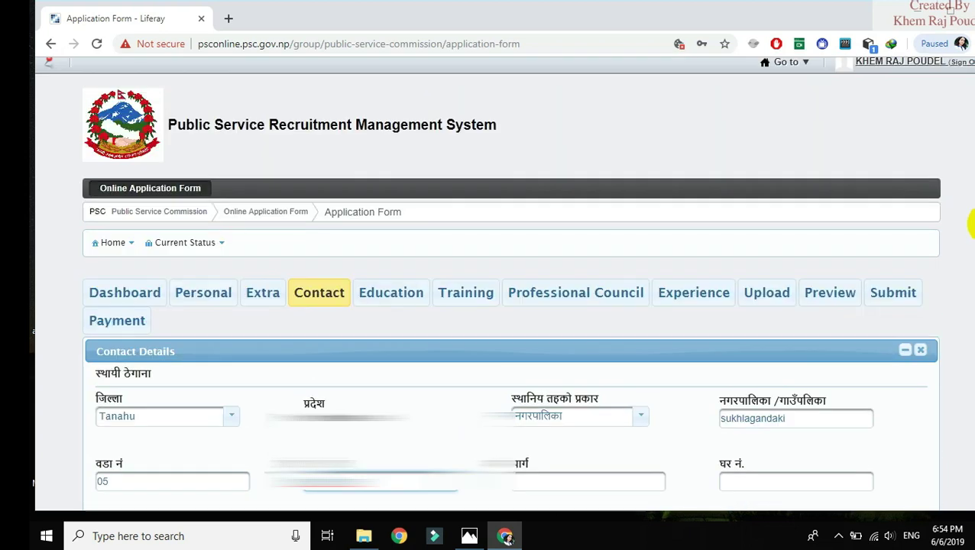
{"action": "left_click", "coordinate": [394, 298]}
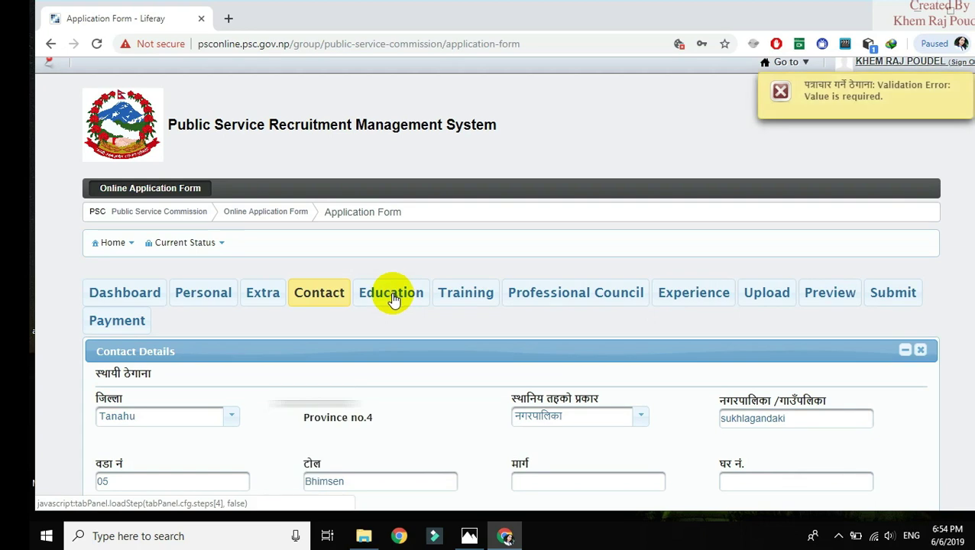
{"action": "left_click", "coordinate": [393, 298]}
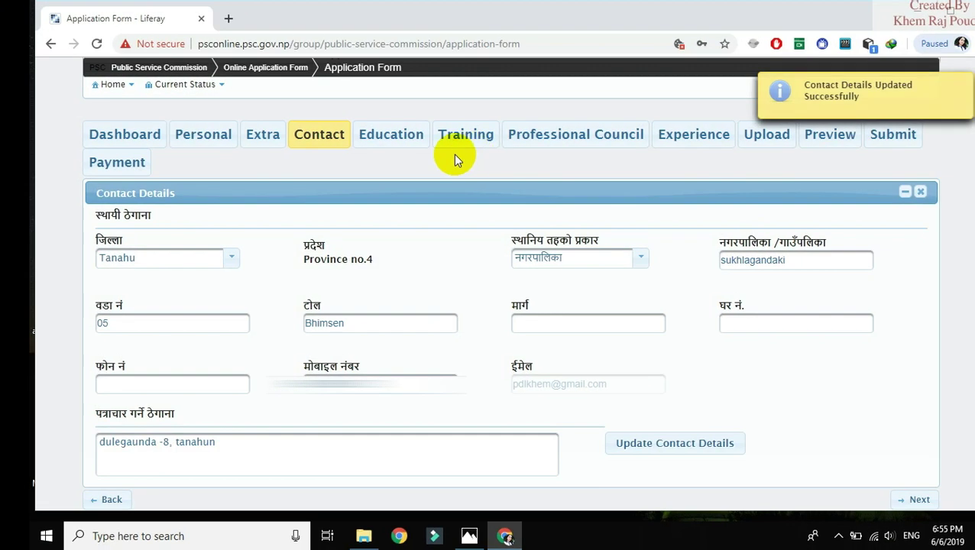
Check the empty Education add-record form, then view Training, Professional Council and Experience sections
{"action": "left_click", "coordinate": [381, 141]}
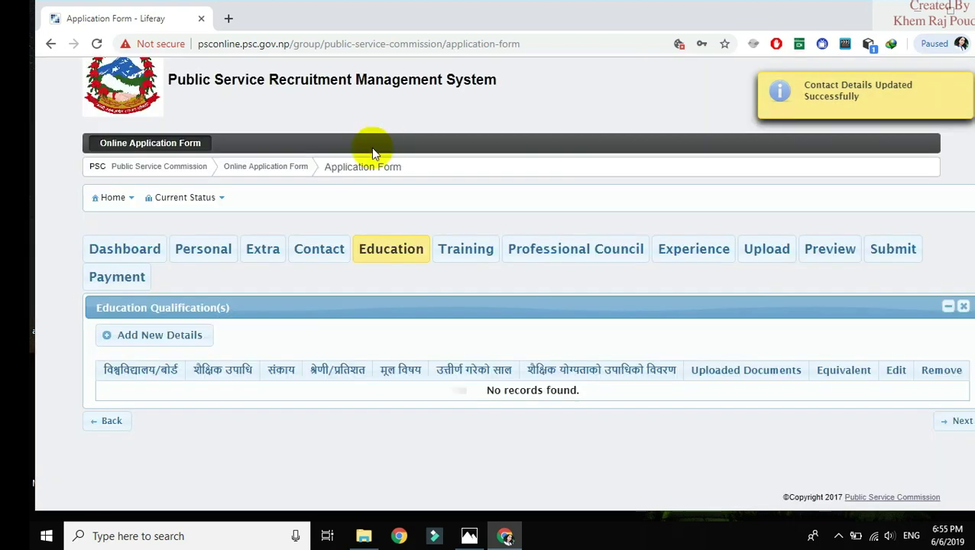
{"action": "left_click", "coordinate": [155, 342]}
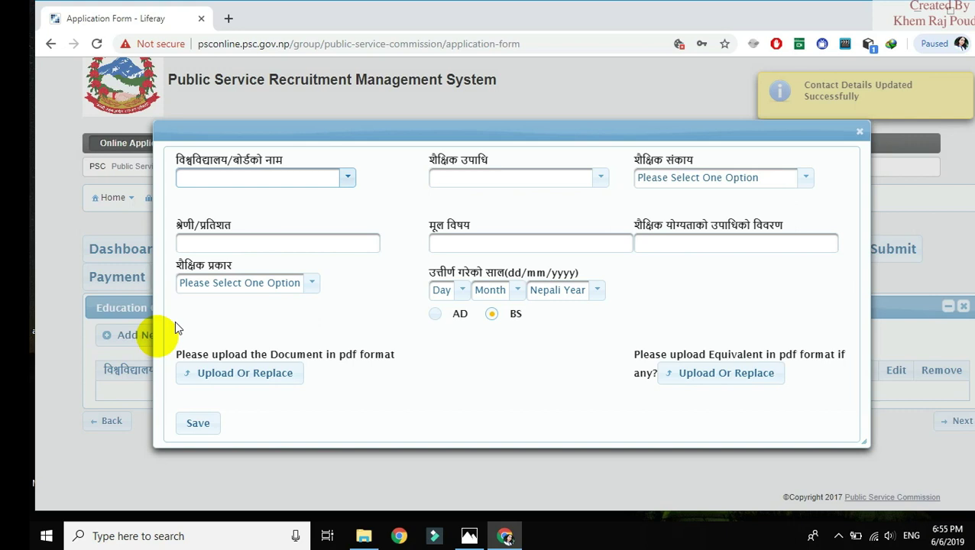
{"action": "left_click", "coordinate": [860, 133]}
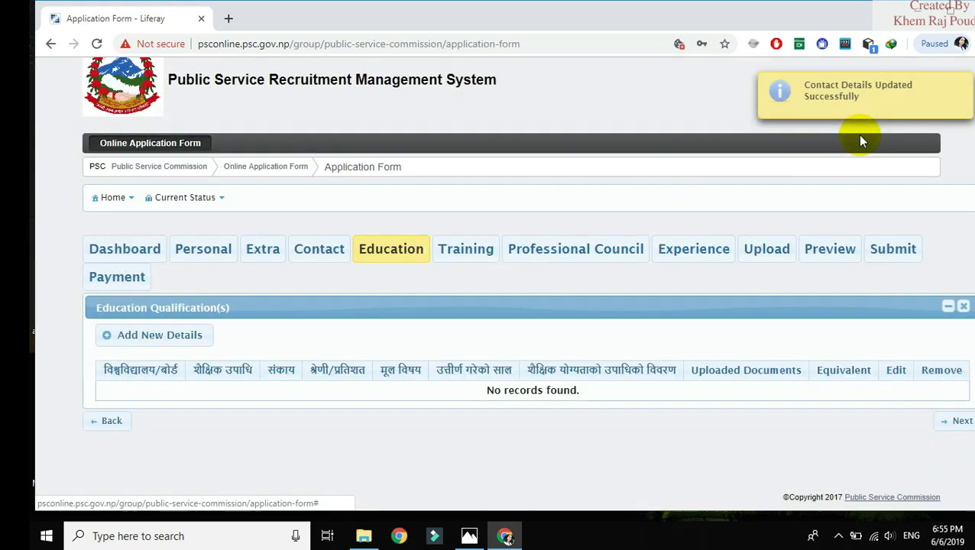
{"action": "left_click", "coordinate": [455, 254]}
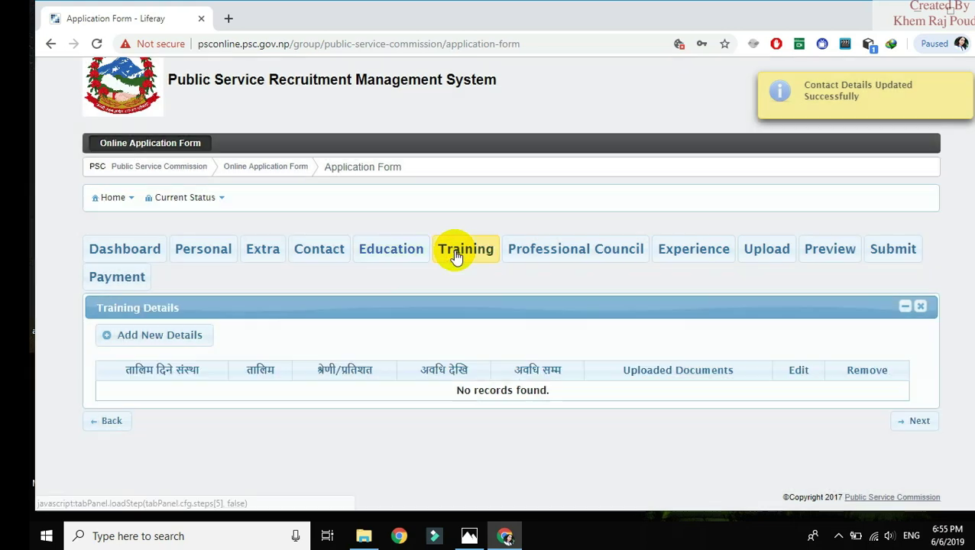
{"action": "left_click", "coordinate": [537, 260]}
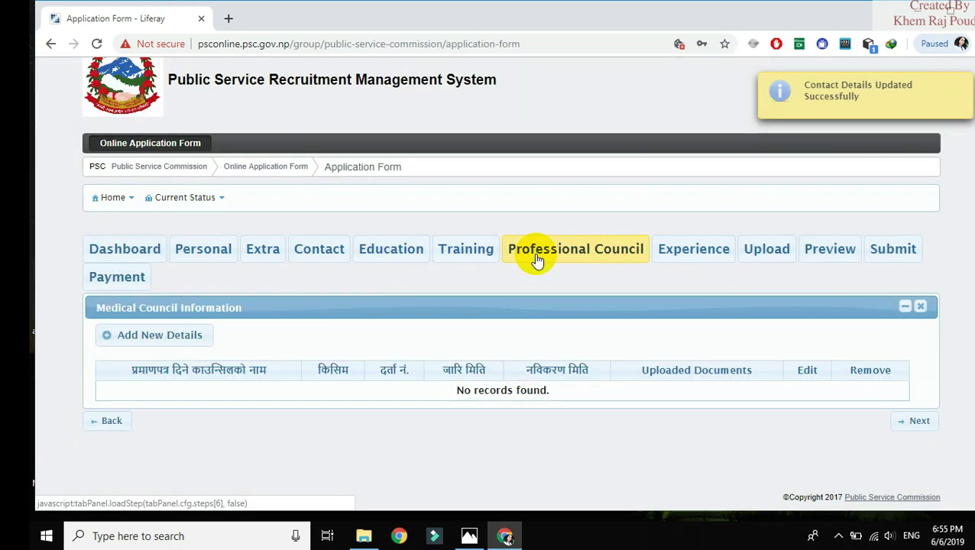
{"action": "left_click", "coordinate": [672, 260]}
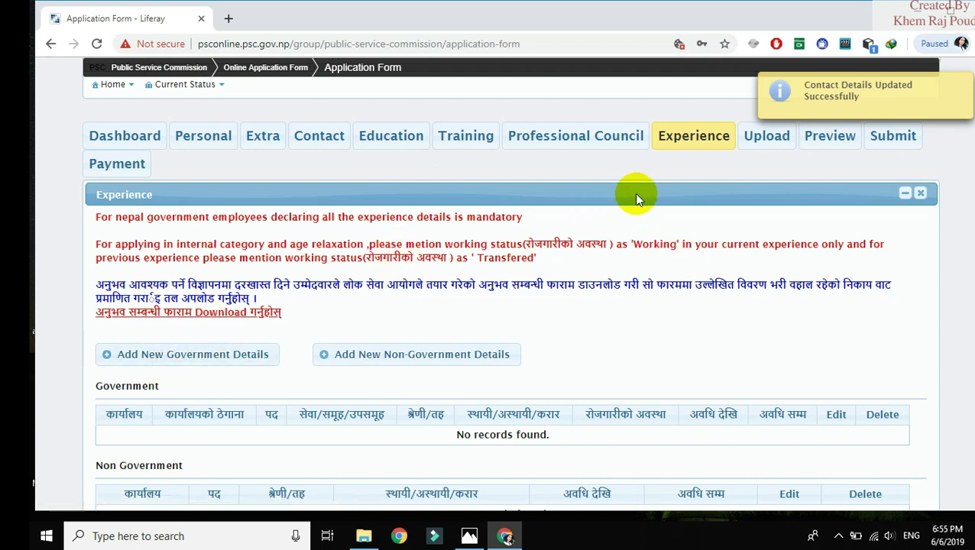
Open Upload Documents and scroll through the photograph, signature, citizenship, inclusion and experience slots
{"action": "left_click", "coordinate": [770, 138]}
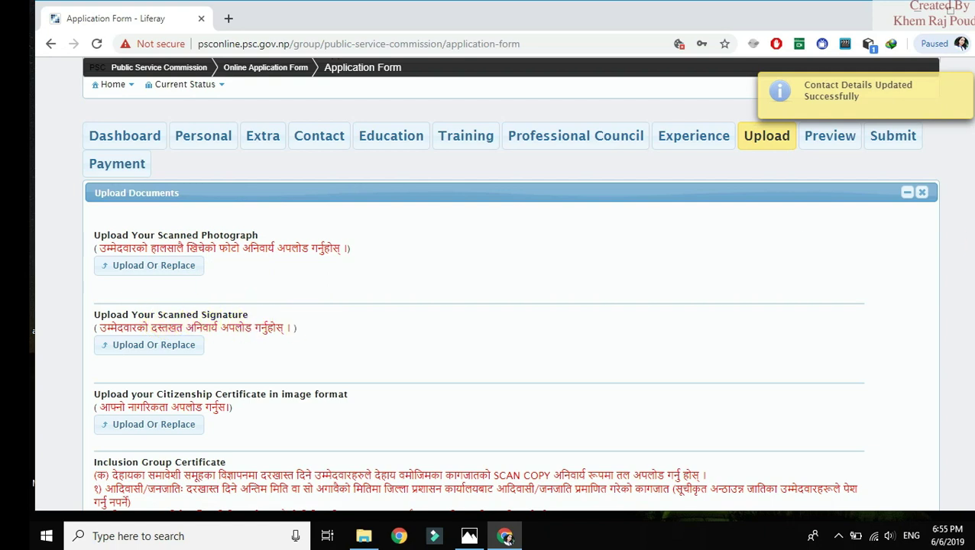
{"action": "scroll", "coordinate": [966, 290], "scroll_direction": "down", "scroll_amount": 2}
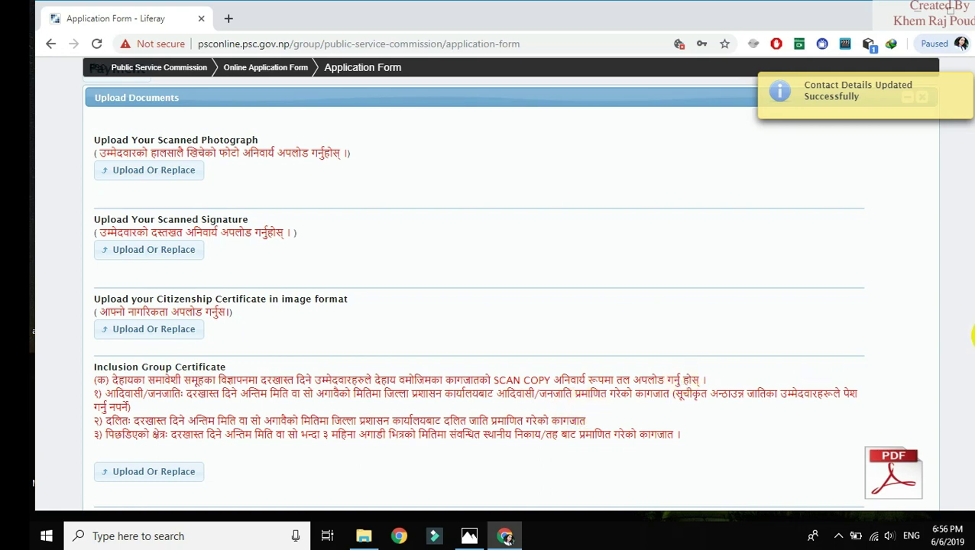
{"action": "scroll", "coordinate": [973, 337], "scroll_direction": "down", "scroll_amount": 3}
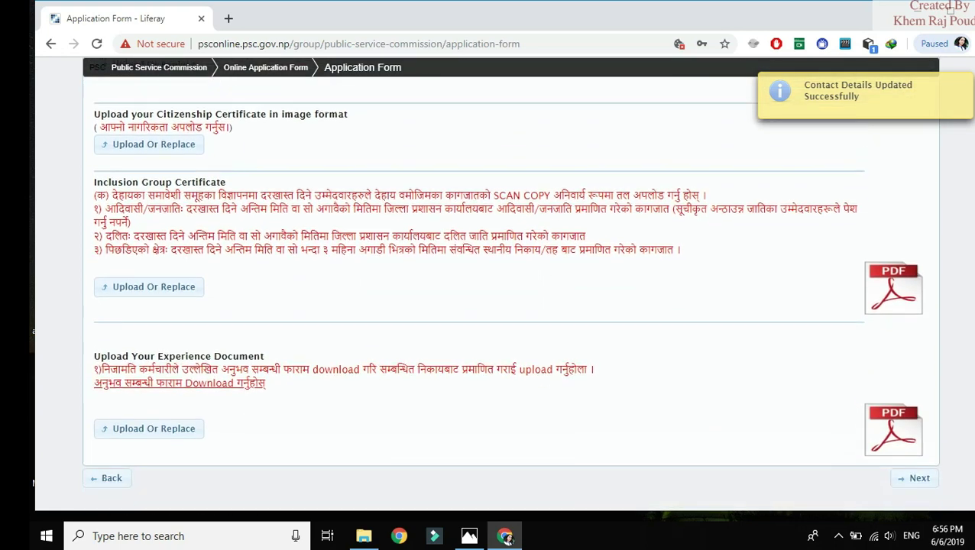
{"action": "scroll", "coordinate": [510, 285], "scroll_direction": "up", "scroll_amount": 2}
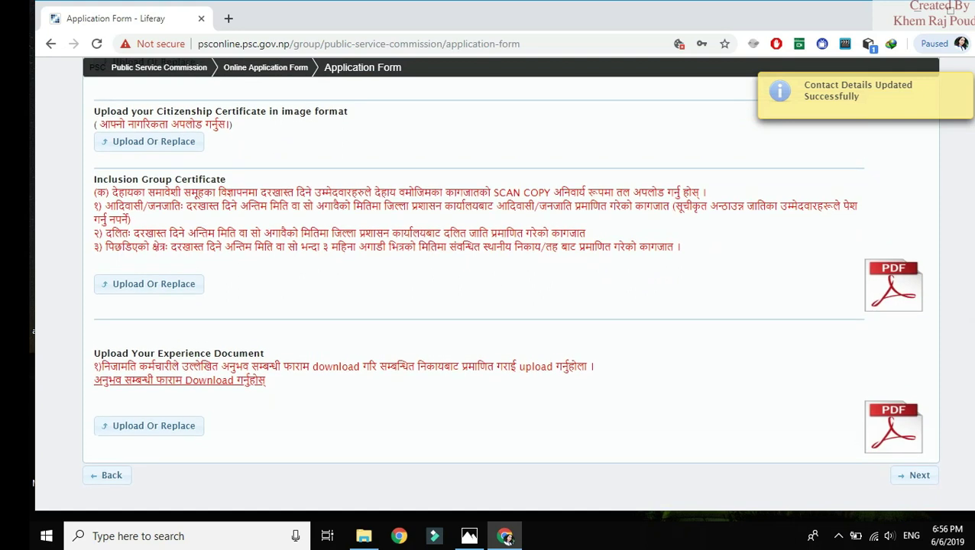
{"action": "scroll", "coordinate": [510, 286], "scroll_direction": "up", "scroll_amount": 5}
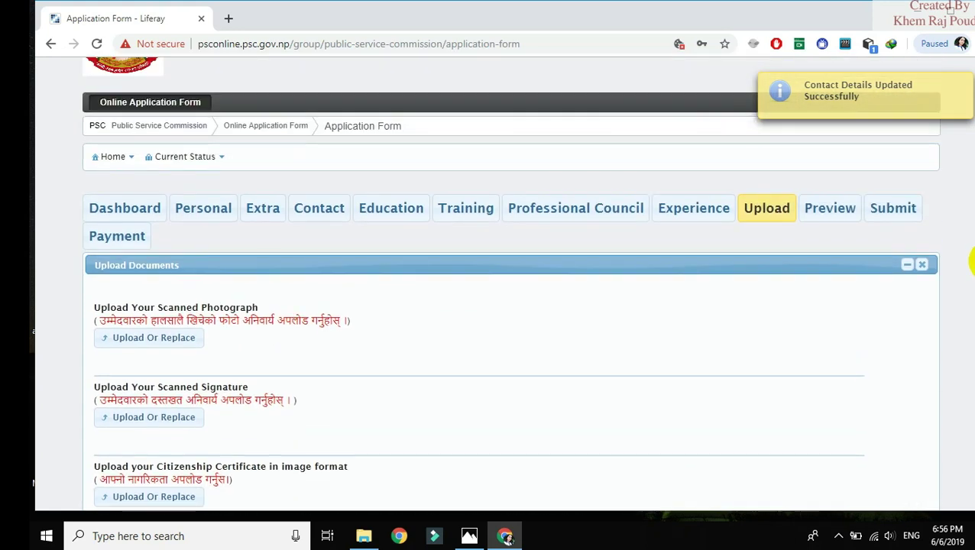
Scroll through the Complete Form preview, then go to the Apply For Post page
{"action": "left_click", "coordinate": [820, 210]}
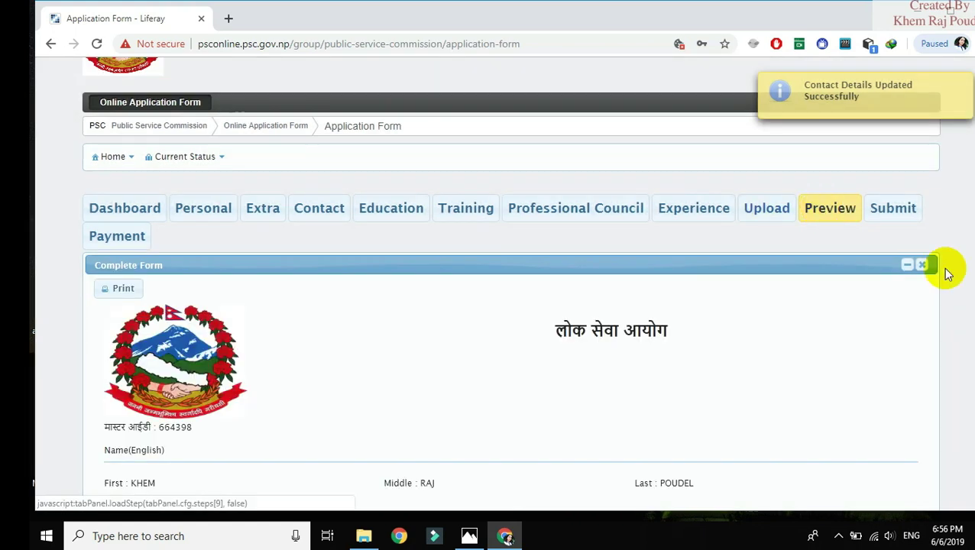
{"action": "scroll", "coordinate": [510, 306], "scroll_direction": "down", "scroll_amount": 15}
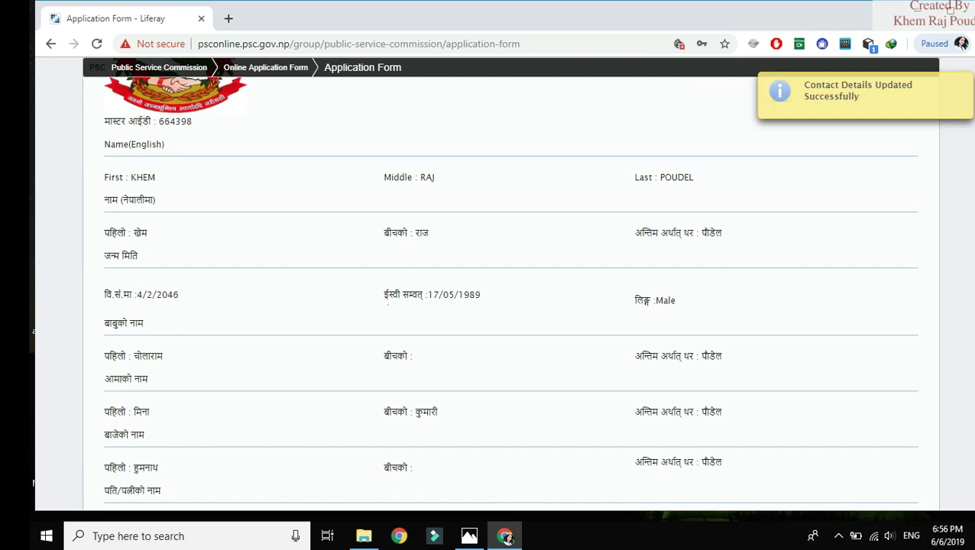
{"action": "scroll", "coordinate": [511, 305], "scroll_direction": "up", "scroll_amount": 8}
{"action": "scroll", "coordinate": [510, 306], "scroll_direction": "up", "scroll_amount": 8}
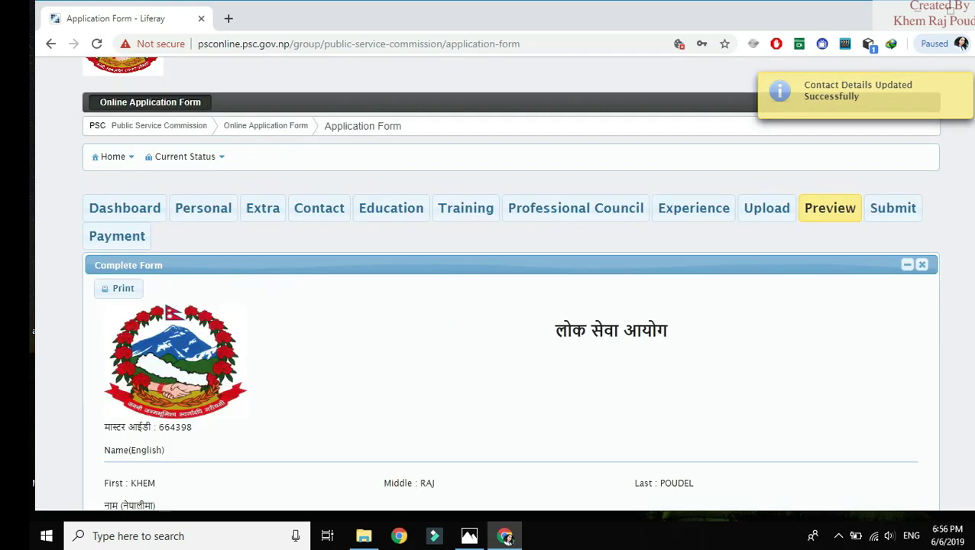
{"action": "scroll", "coordinate": [510, 306], "scroll_direction": "down", "scroll_amount": 15}
{"action": "scroll", "coordinate": [510, 306], "scroll_direction": "up", "scroll_amount": 13}
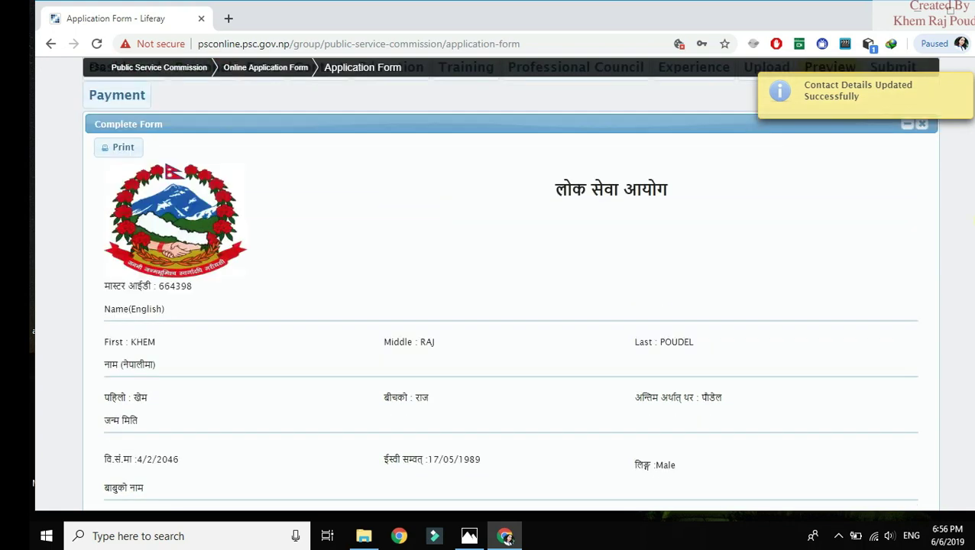
{"action": "scroll", "coordinate": [510, 306], "scroll_direction": "up", "scroll_amount": 3}
{"action": "left_click", "coordinate": [889, 233]}
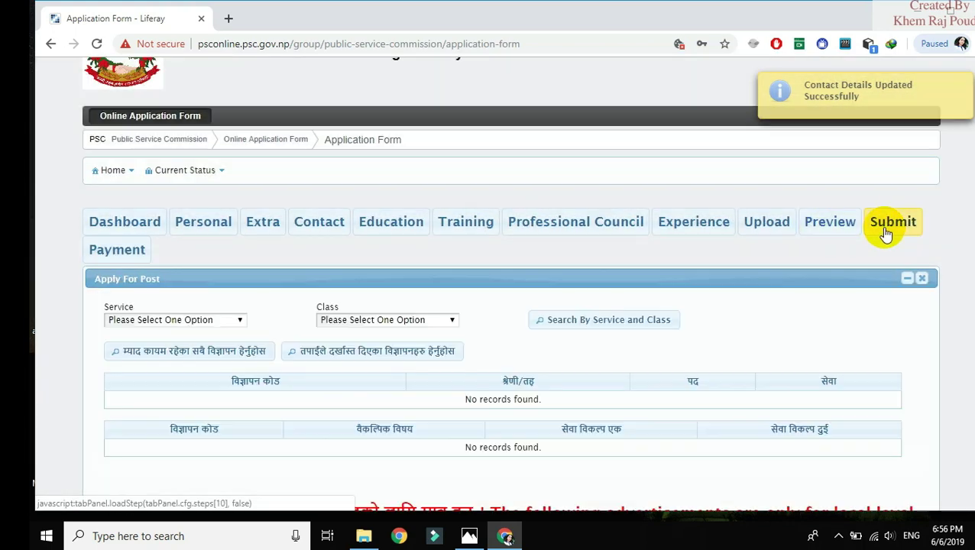
Search posts for service नेपाल शिक्षा and class सातौं तह (no records), list applied advertisements, then go to Payment
{"action": "left_click", "coordinate": [241, 321]}
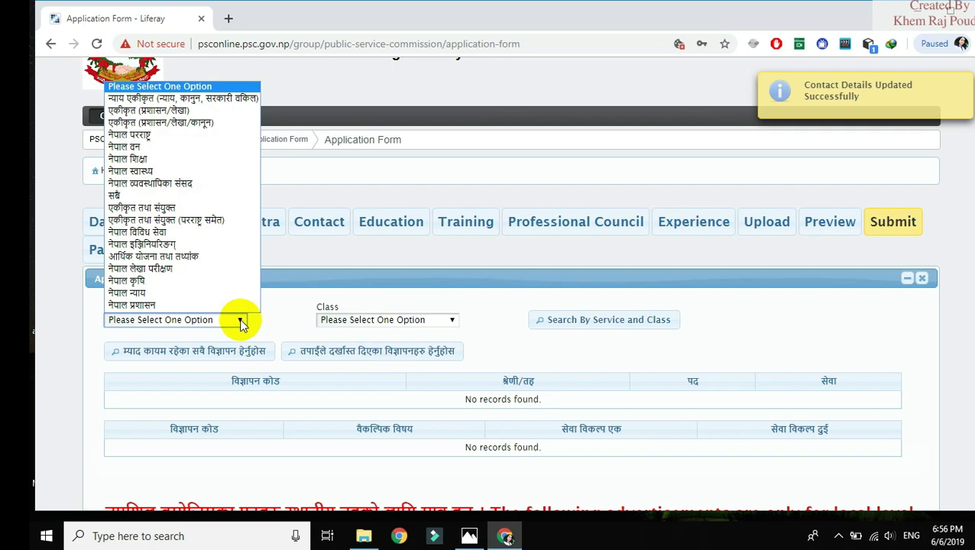
{"action": "left_click", "coordinate": [132, 159]}
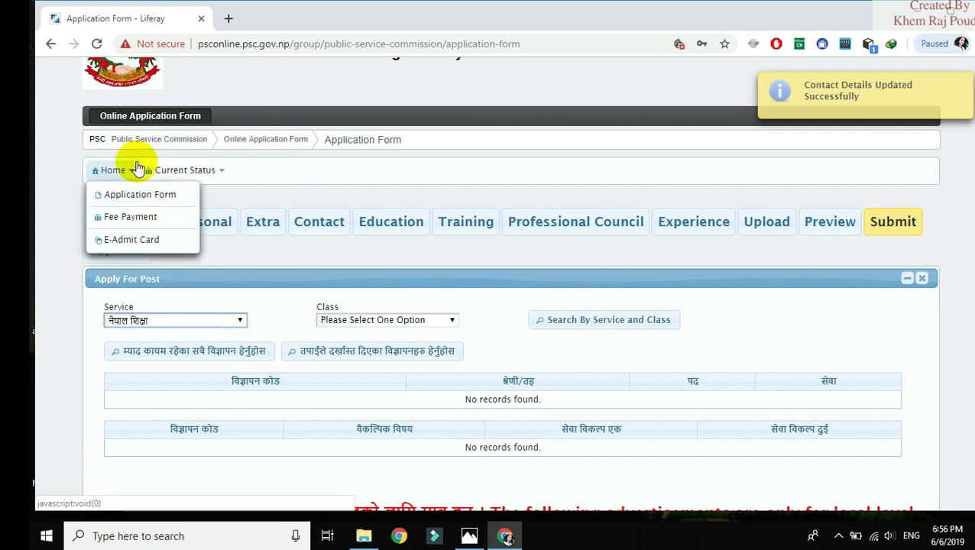
{"action": "left_click", "coordinate": [396, 321]}
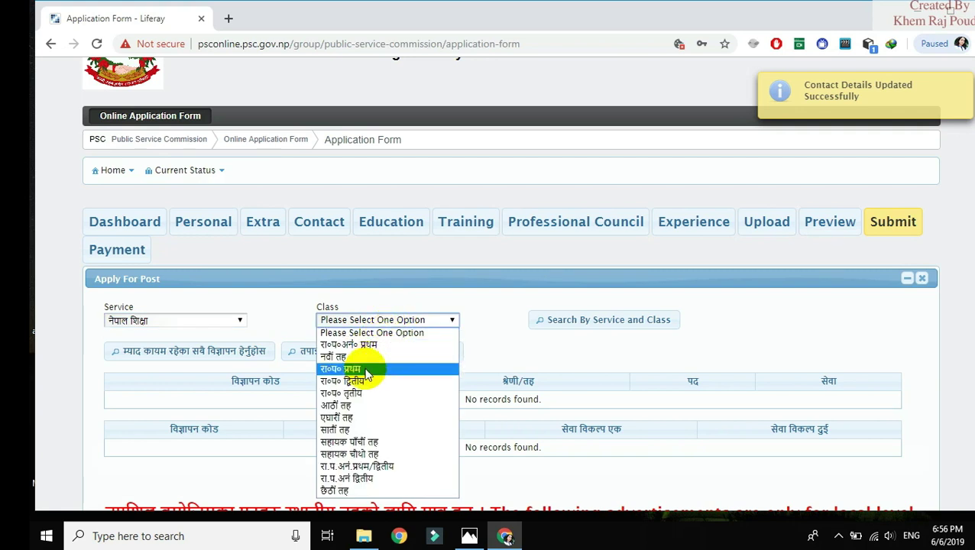
{"action": "left_click", "coordinate": [365, 431]}
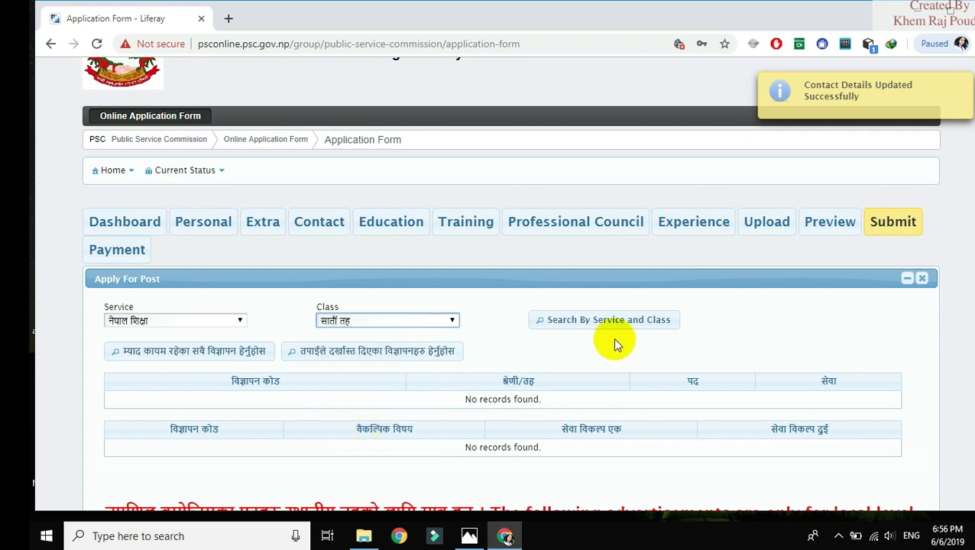
{"action": "left_click", "coordinate": [584, 328]}
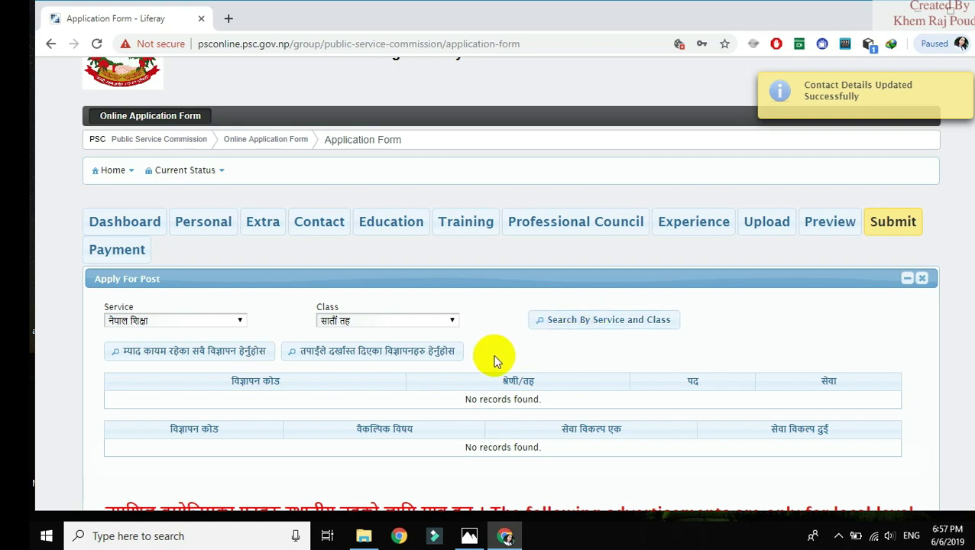
{"action": "left_click", "coordinate": [426, 362]}
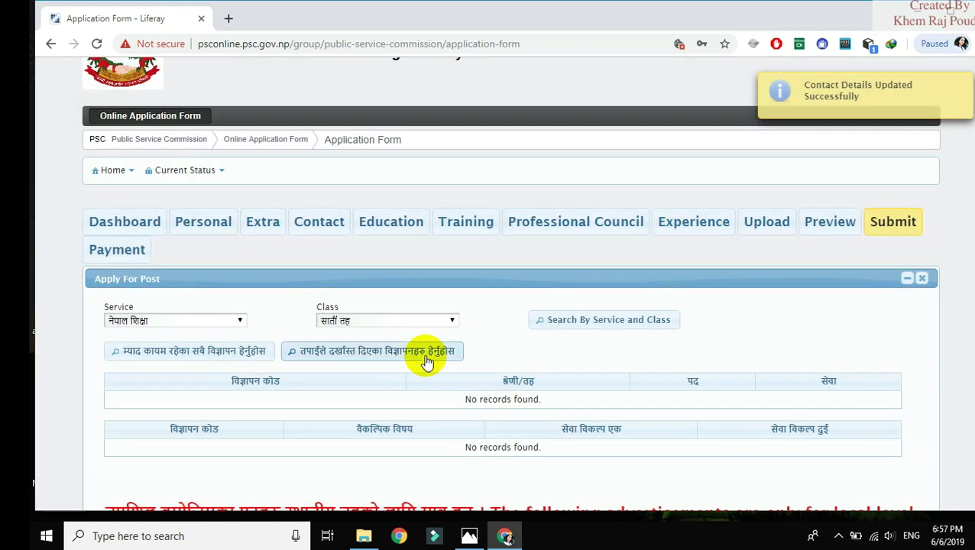
{"action": "left_click", "coordinate": [127, 252]}
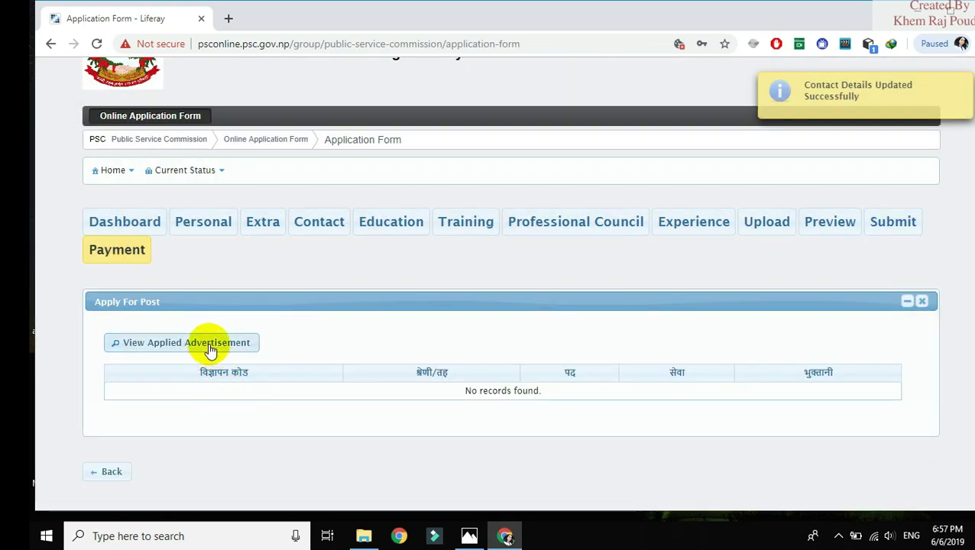
List applied advertisements with payment status (none found), then return to the Dashboard with 231 advertisements and 9160 vacancies
{"action": "left_click", "coordinate": [209, 345]}
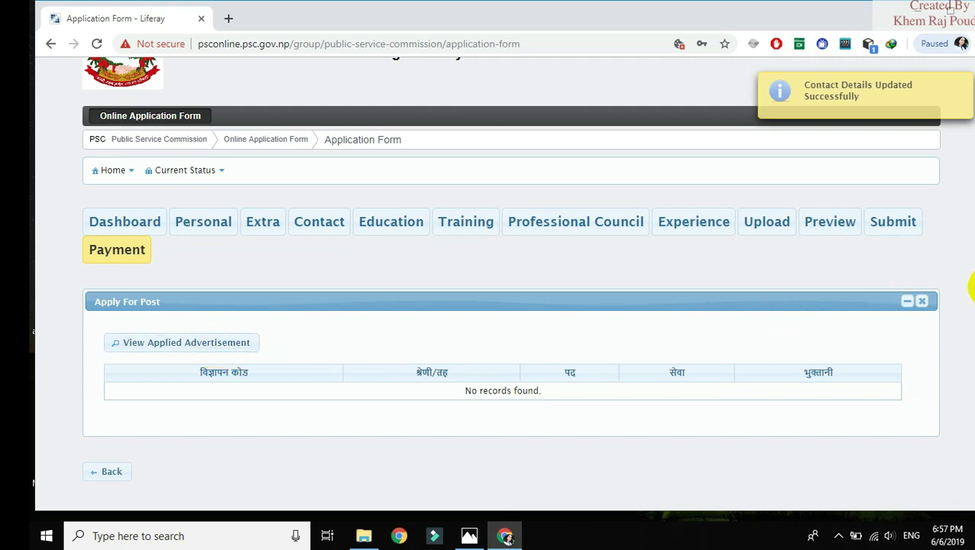
{"action": "scroll", "coordinate": [510, 306], "scroll_direction": "down", "scroll_amount": 1}
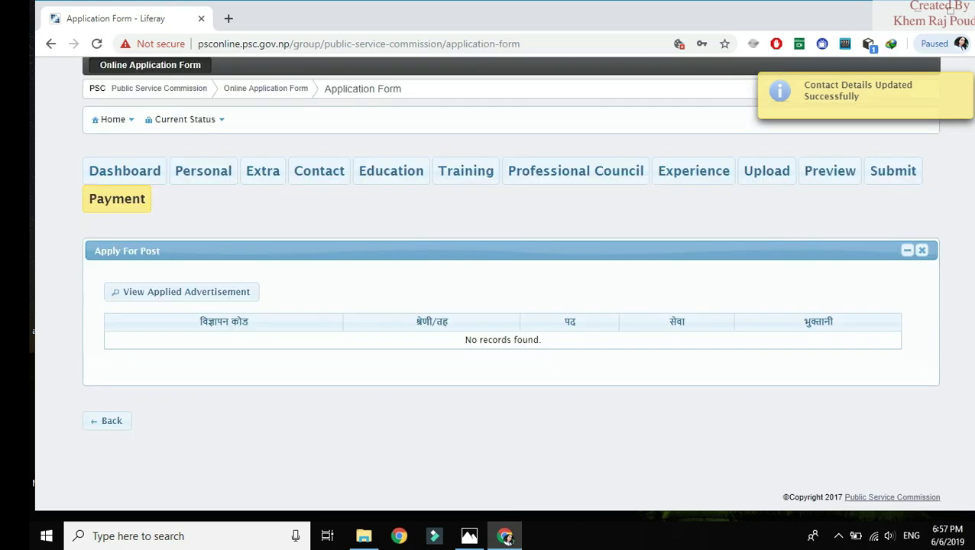
{"action": "scroll", "coordinate": [964, 260], "scroll_direction": "up", "scroll_amount": 2}
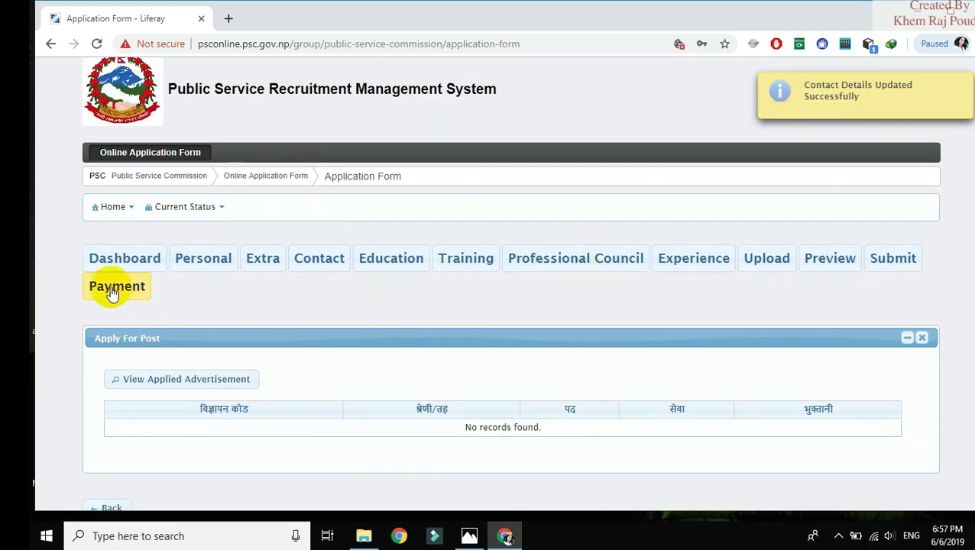
{"action": "left_click", "coordinate": [130, 261]}
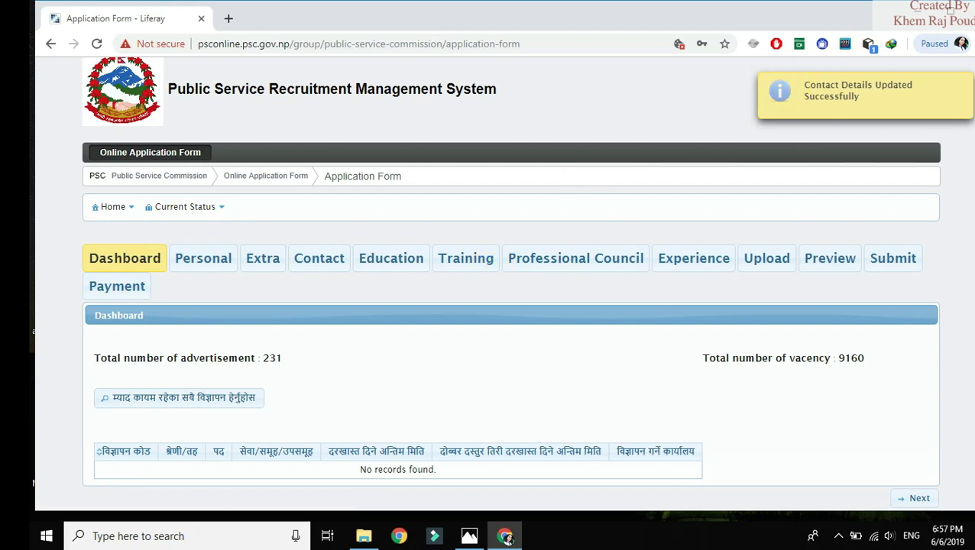
Dismiss the Contact Details Updated notice and close the Chrome window
{"action": "left_click", "coordinate": [967, 84]}
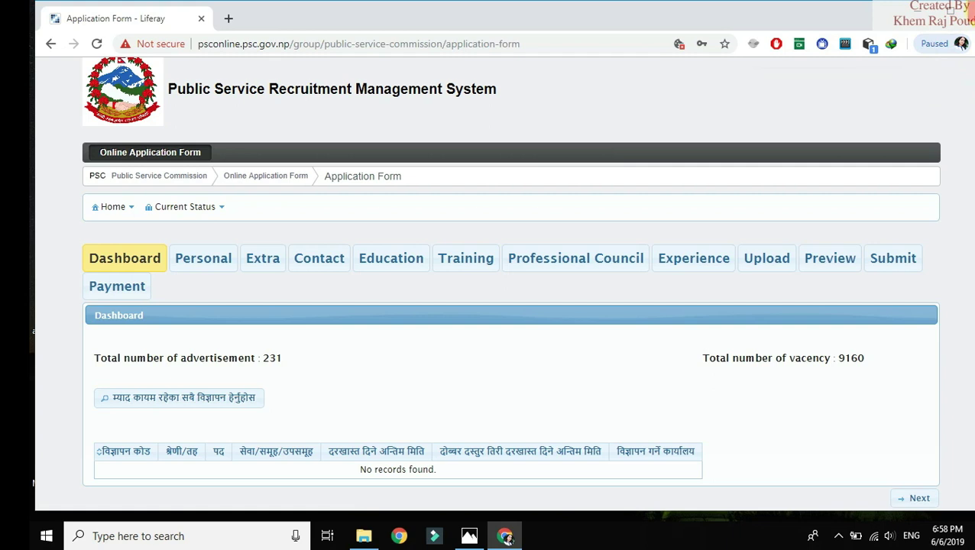
{"action": "left_click", "coordinate": [968, 7]}
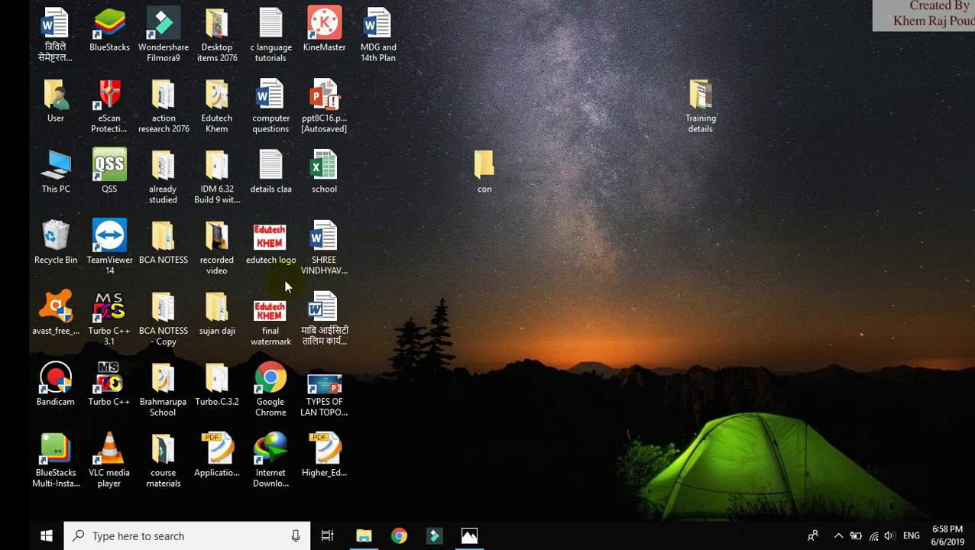
{"action": "right_click", "coordinate": [583, 58]}
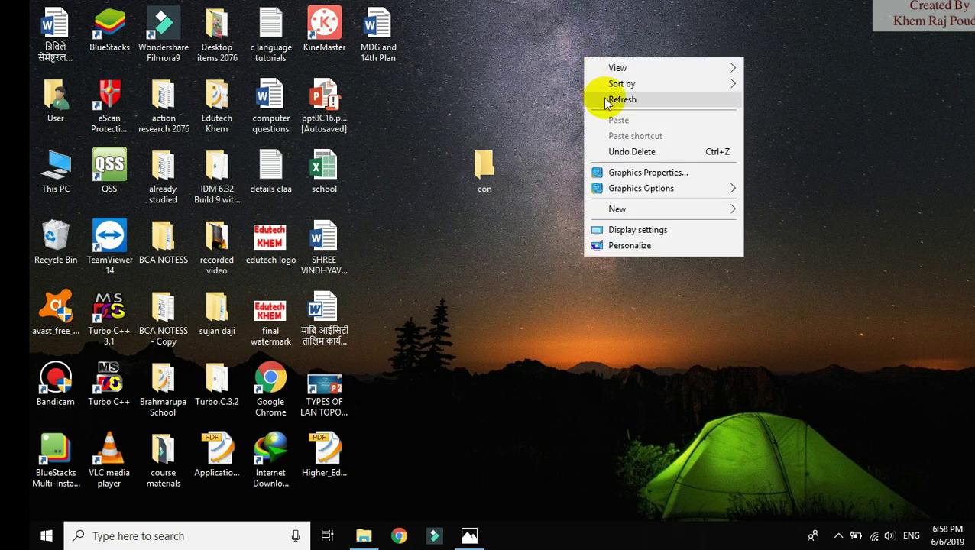
{"action": "left_click", "coordinate": [605, 100]}
{"action": "right_click", "coordinate": [551, 81]}
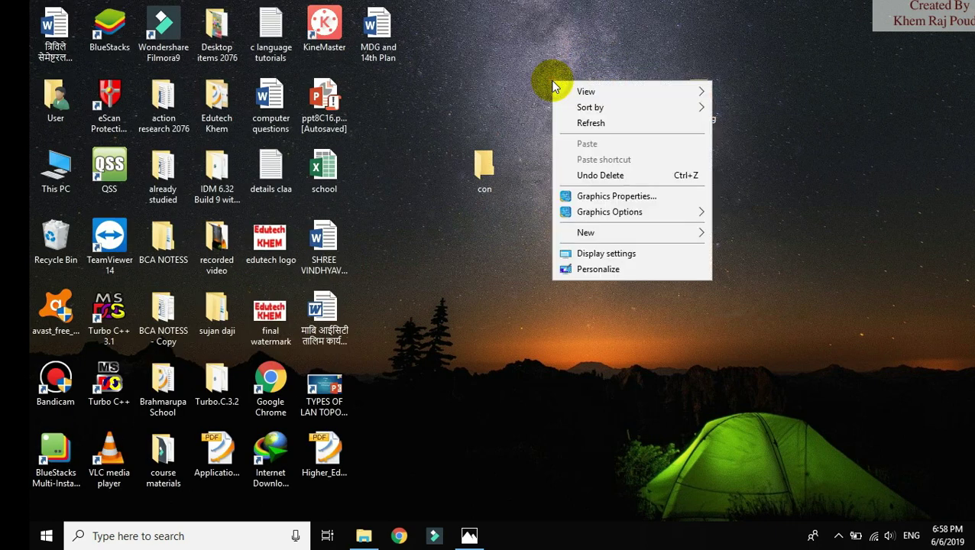
{"action": "left_click", "coordinate": [592, 123]}
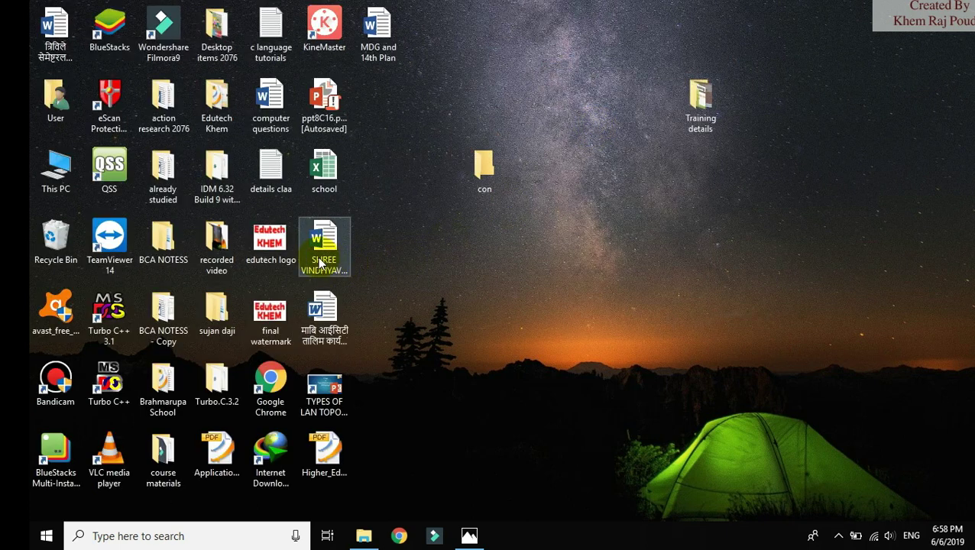